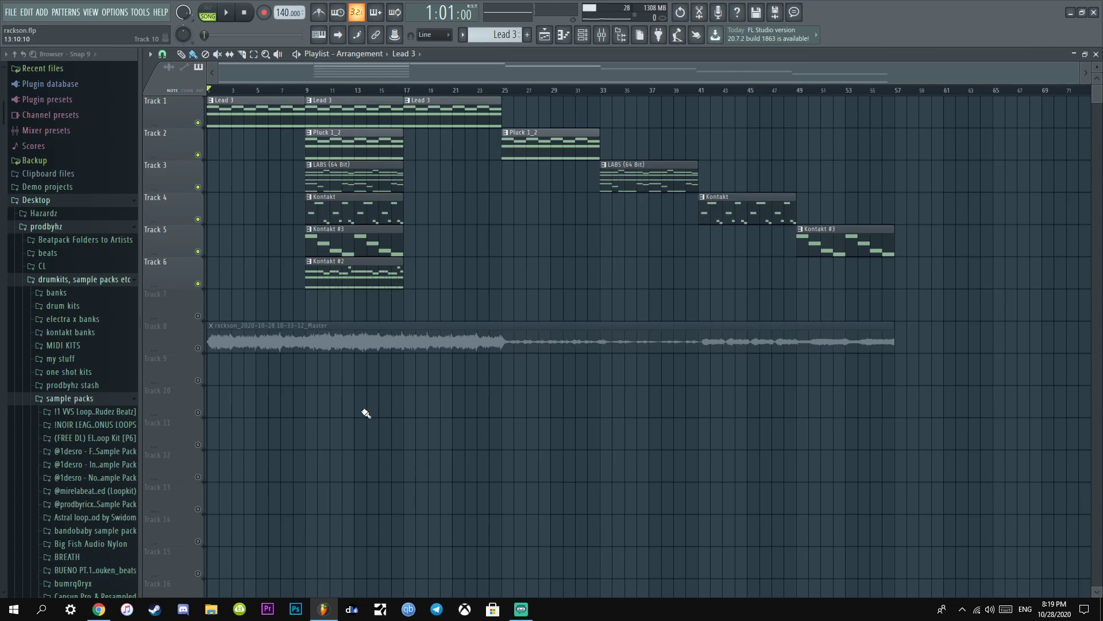
# Solo the rendered master audio clip on Track 8, play the song from the start, then stop.
pyautogui.keyDown('ctrl'); pyautogui.click(198, 348); pyautogui.keyUp('ctrl')
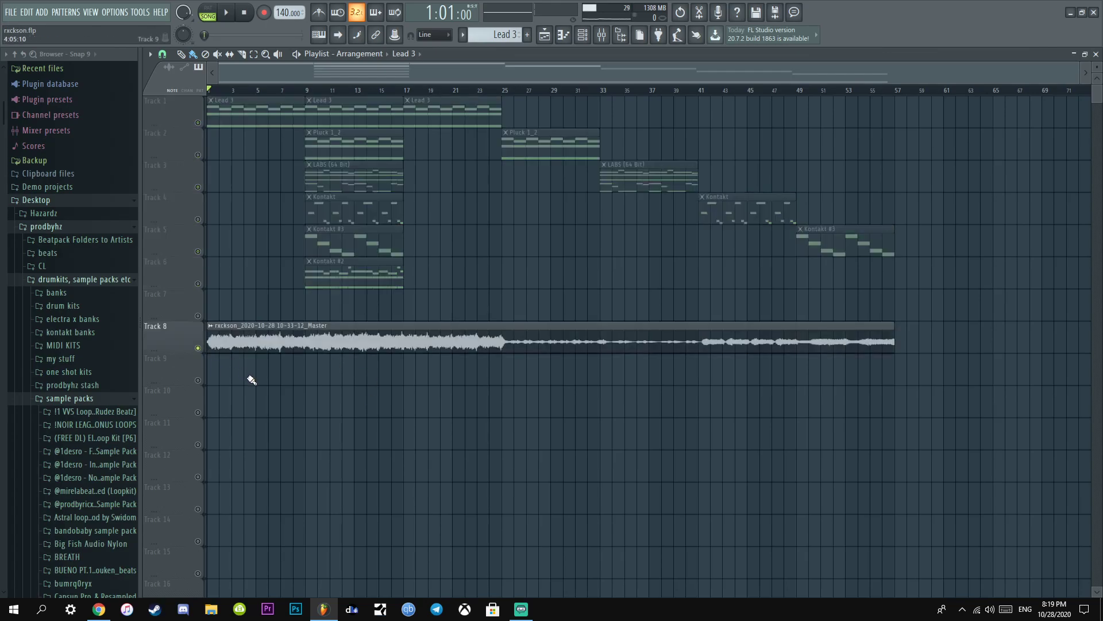
pyautogui.press('space')
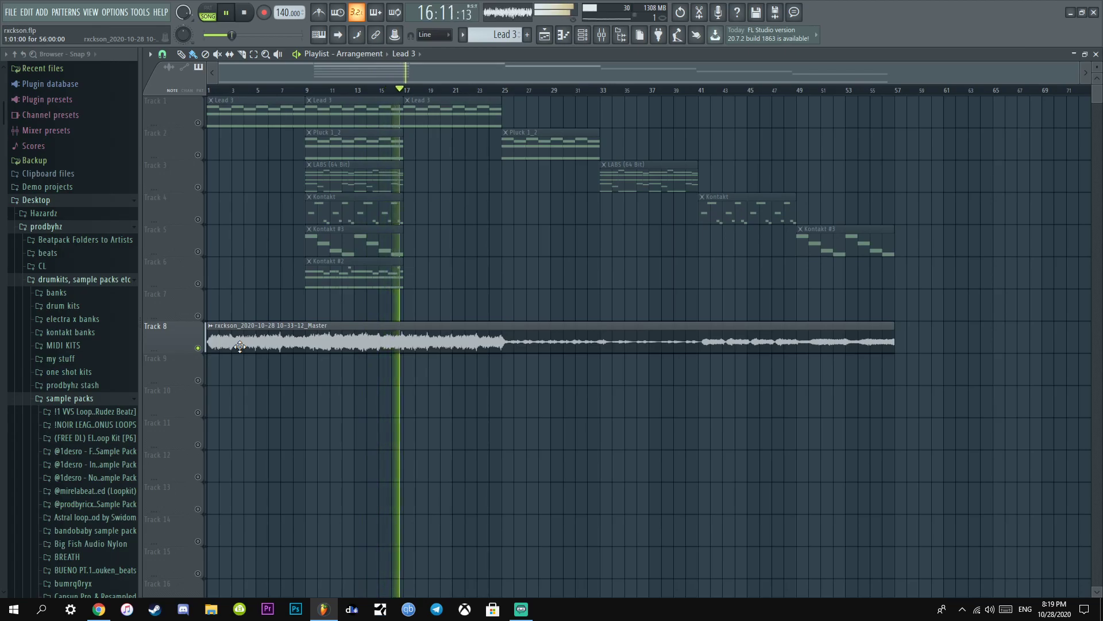
pyautogui.press('space')
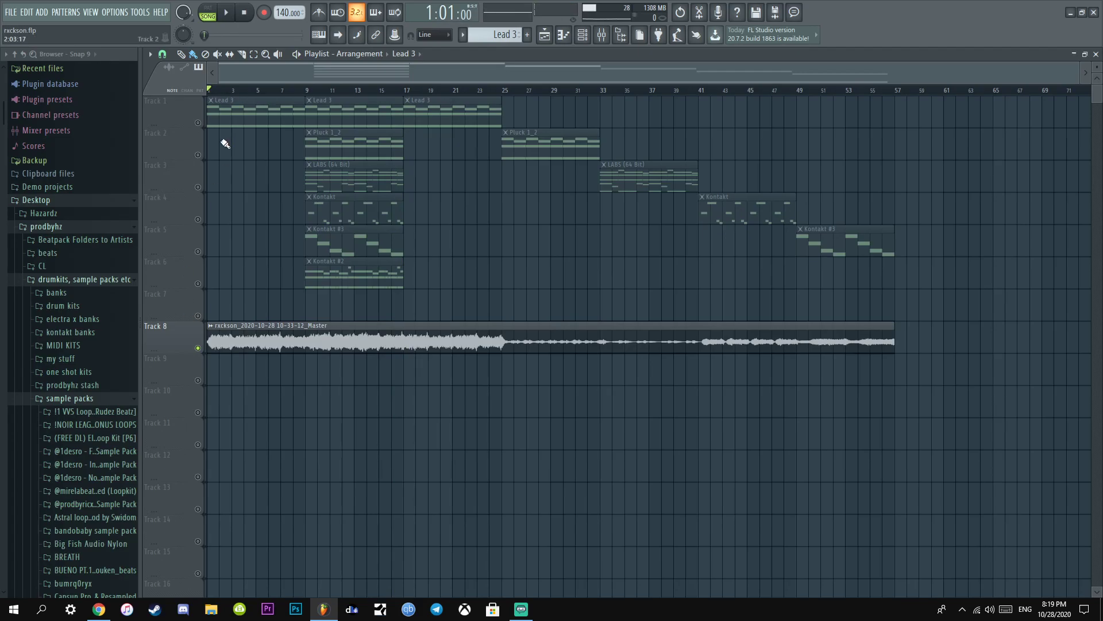
# Open the Lead 3 channel's chord notes in the piano roll from the Channel rack.
pyautogui.click(201, 128)
pyautogui.click(582, 36)
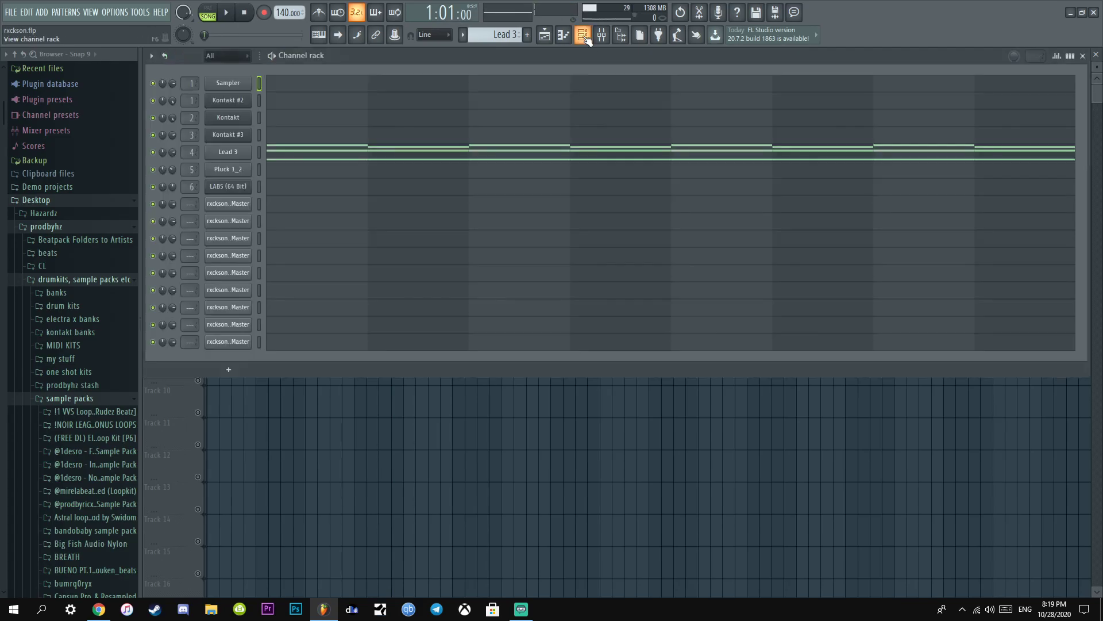
pyautogui.click(228, 151)
pyautogui.click(248, 153)
pyautogui.click(248, 154)
pyautogui.click(239, 155)
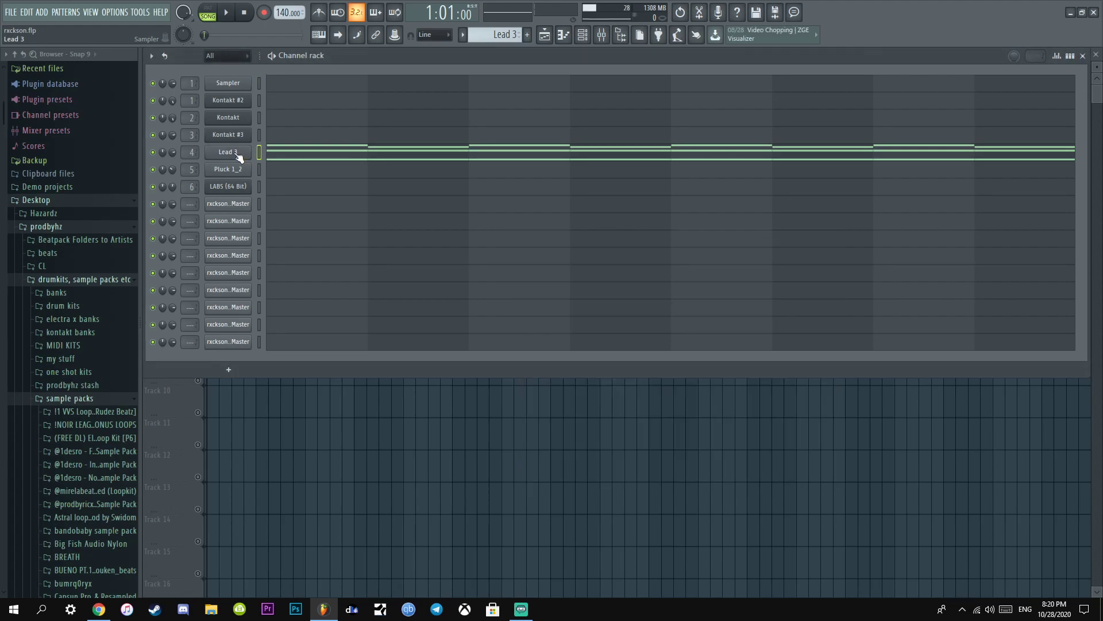
pyautogui.click(303, 150)
pyautogui.click(207, 8)
# Bring up the mixer at Insert 4, re-enable its effects, and play the Lead 3 pattern.
pyautogui.click(602, 34)
pyautogui.press('space')
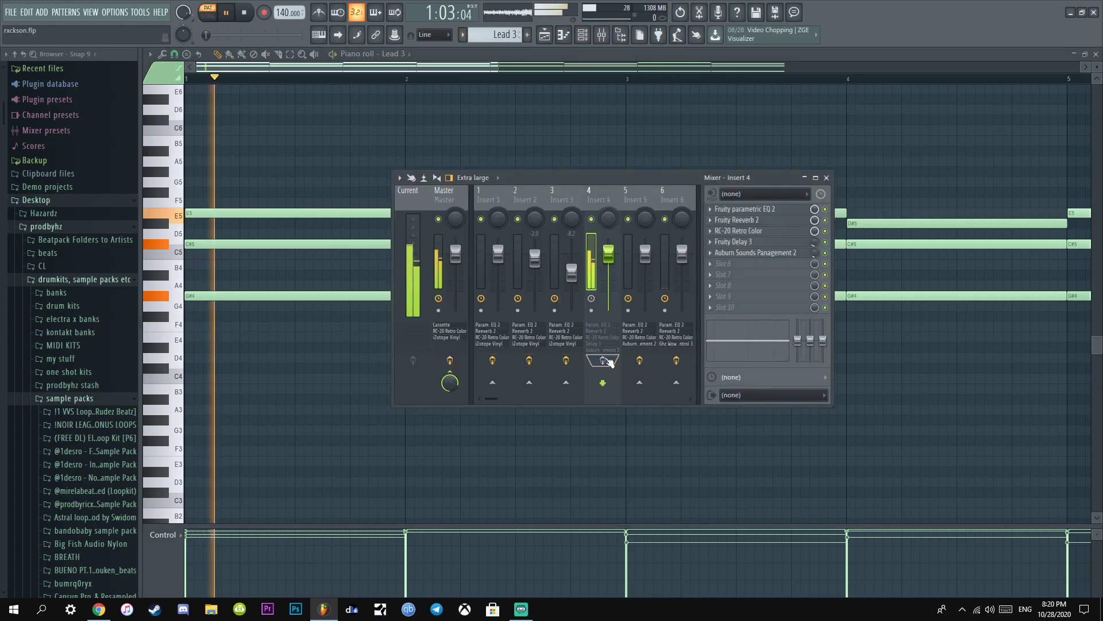
pyautogui.press('space')
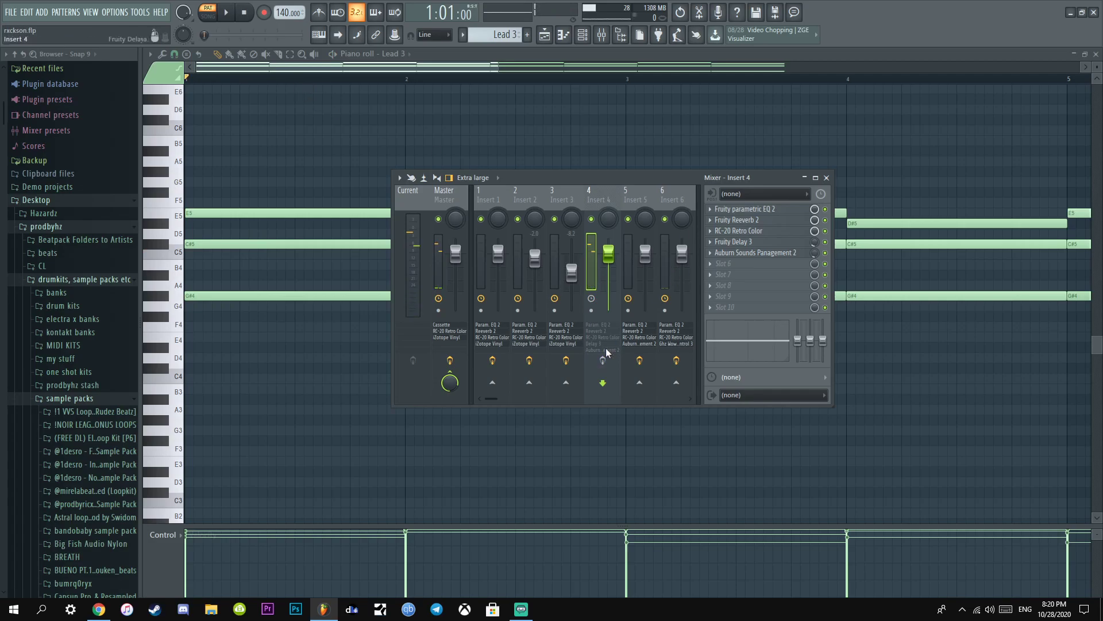
pyautogui.press('space')
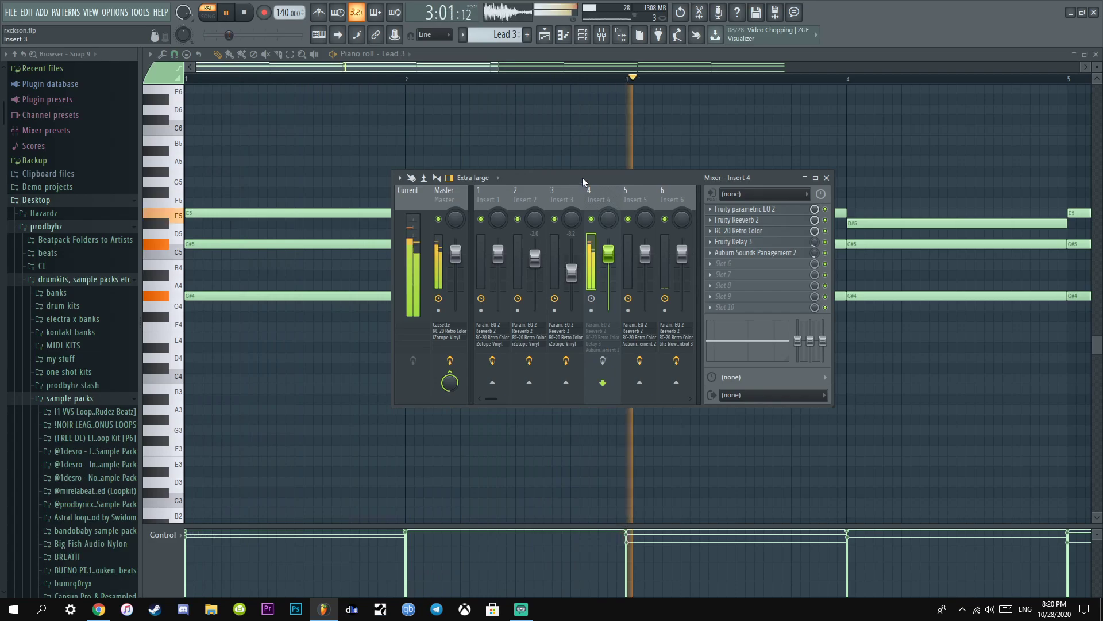
pyautogui.moveTo(584, 179); pyautogui.dragTo(787, 416)
pyautogui.scroll(-5, 681, 86)
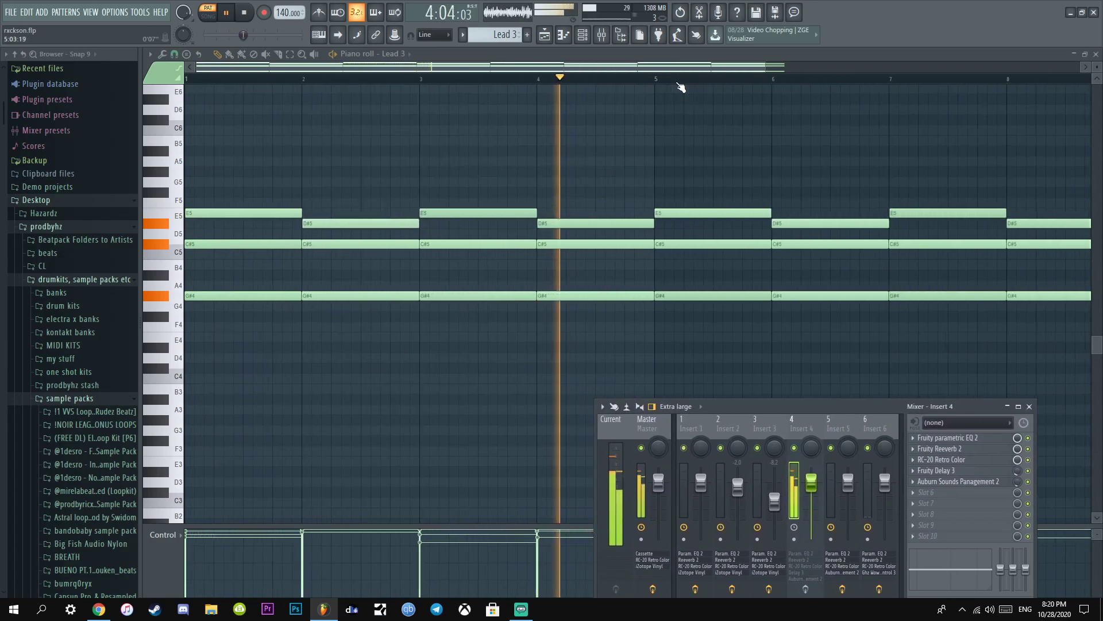
pyautogui.press('space')
pyautogui.moveTo(748, 406); pyautogui.dragTo(833, 212)
pyautogui.click(892, 395)
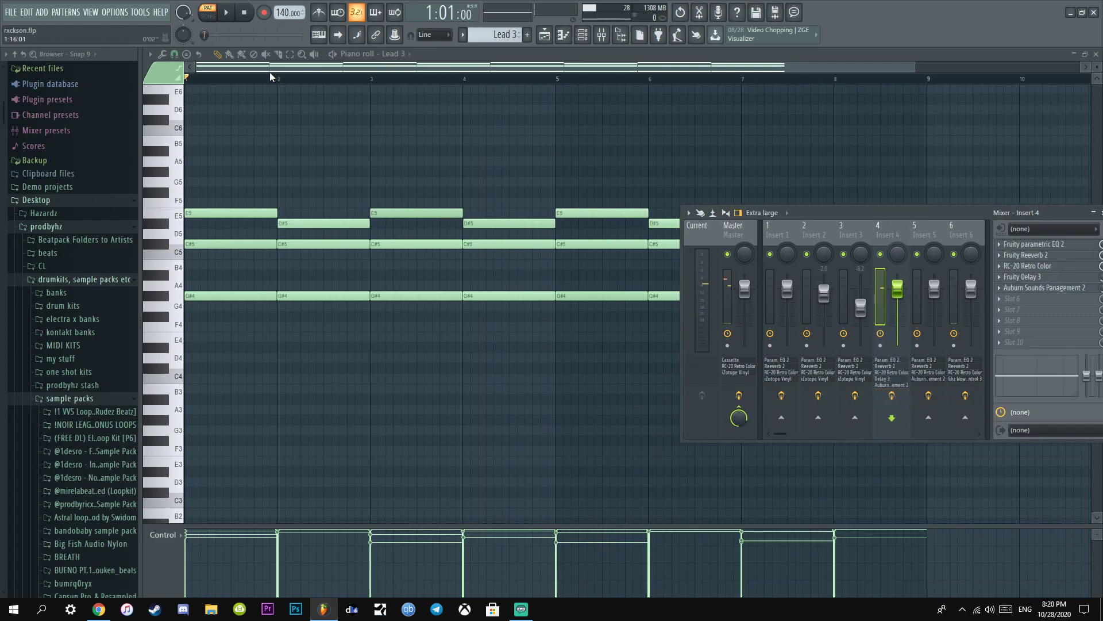
pyautogui.press('space')
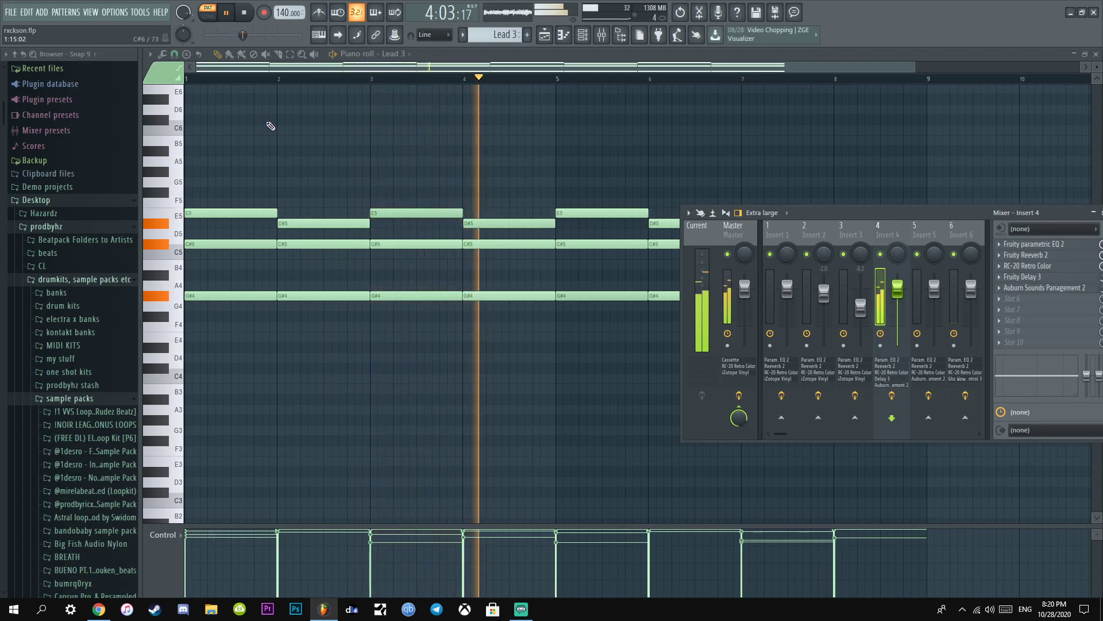
# Reshape band 5 of Insert 4's Fruity parametric EQ 2 and check the Fruity Reeverb 2.
pyautogui.press('space')
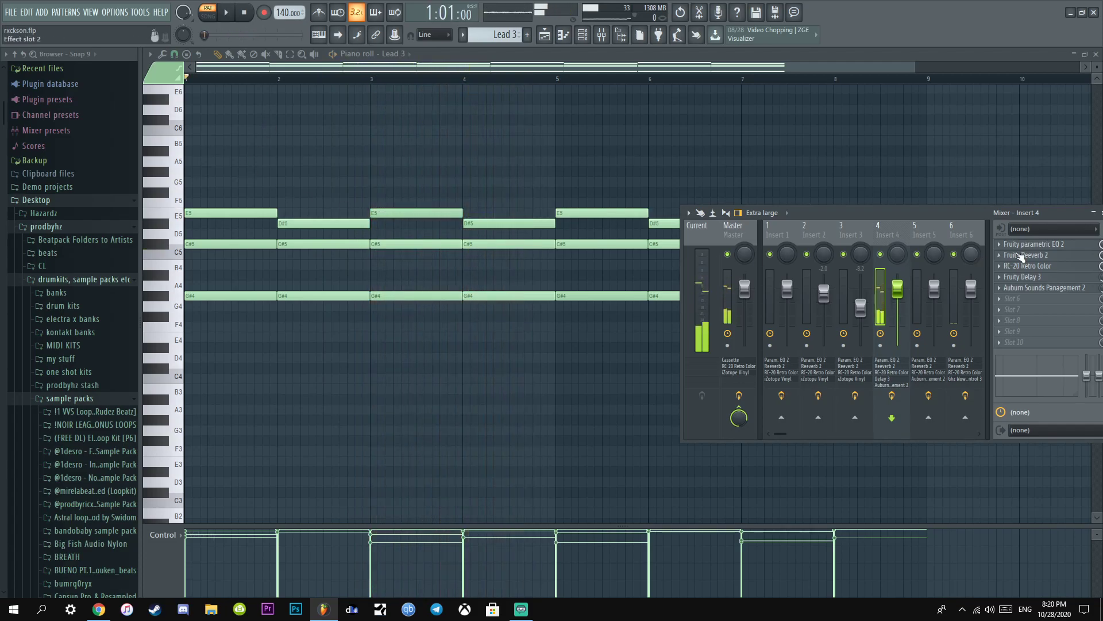
pyautogui.click(1029, 246)
pyautogui.moveTo(357, 276); pyautogui.dragTo(325, 263)
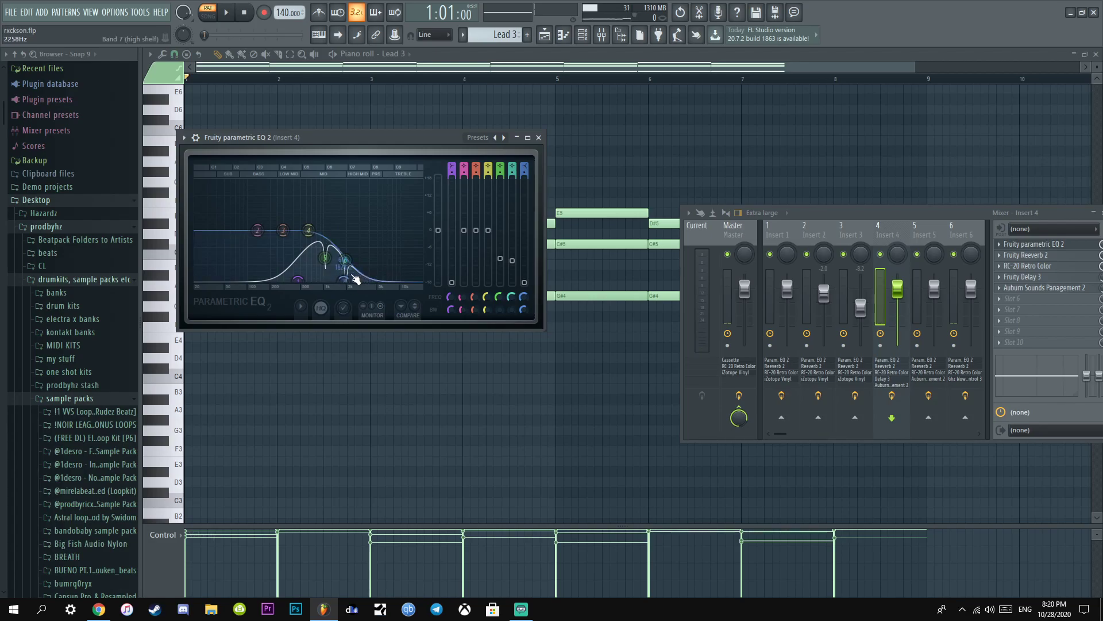
pyautogui.click(1028, 257)
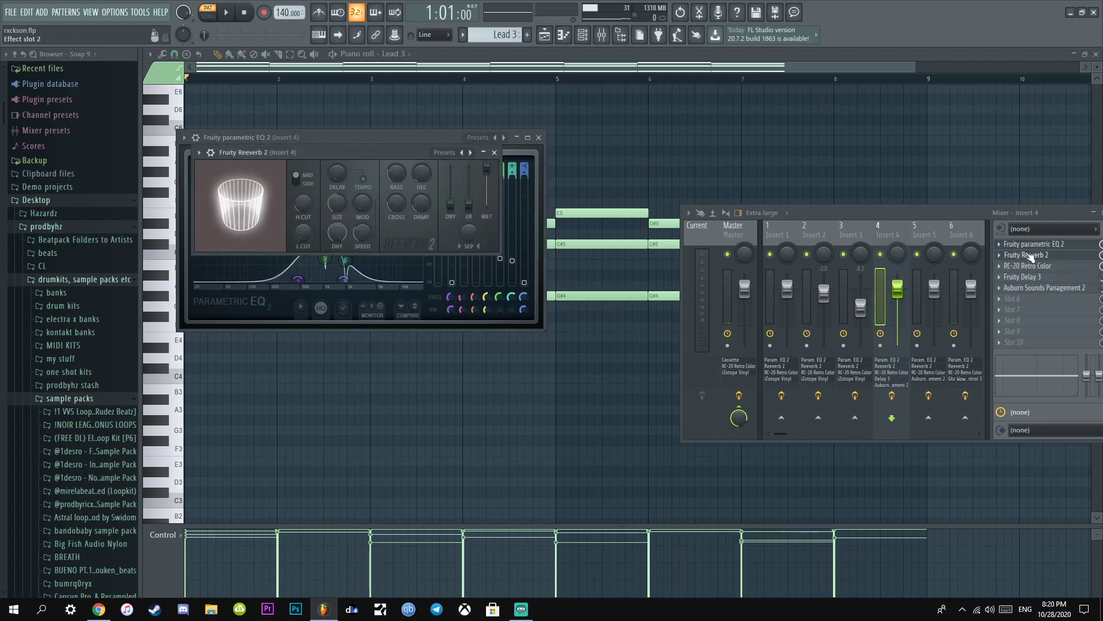
pyautogui.click(1028, 256)
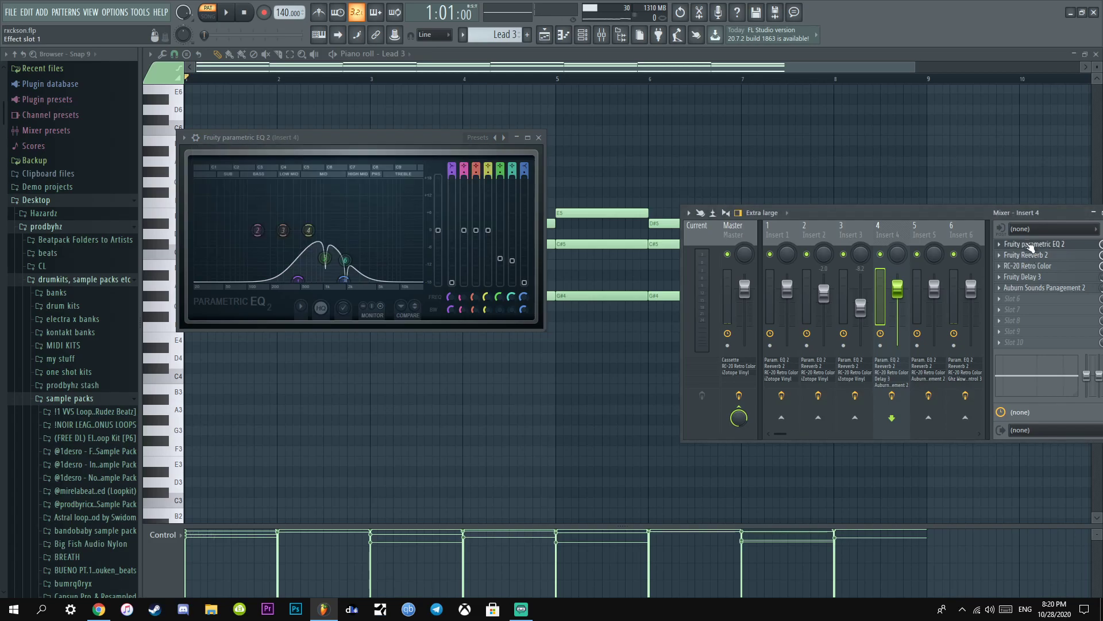
pyautogui.click(1029, 245)
# Review the RC-20 Retro Color, Fruity Delay 3 and Panagement 2 effects, then close them and the mixer.
pyautogui.click(1028, 266)
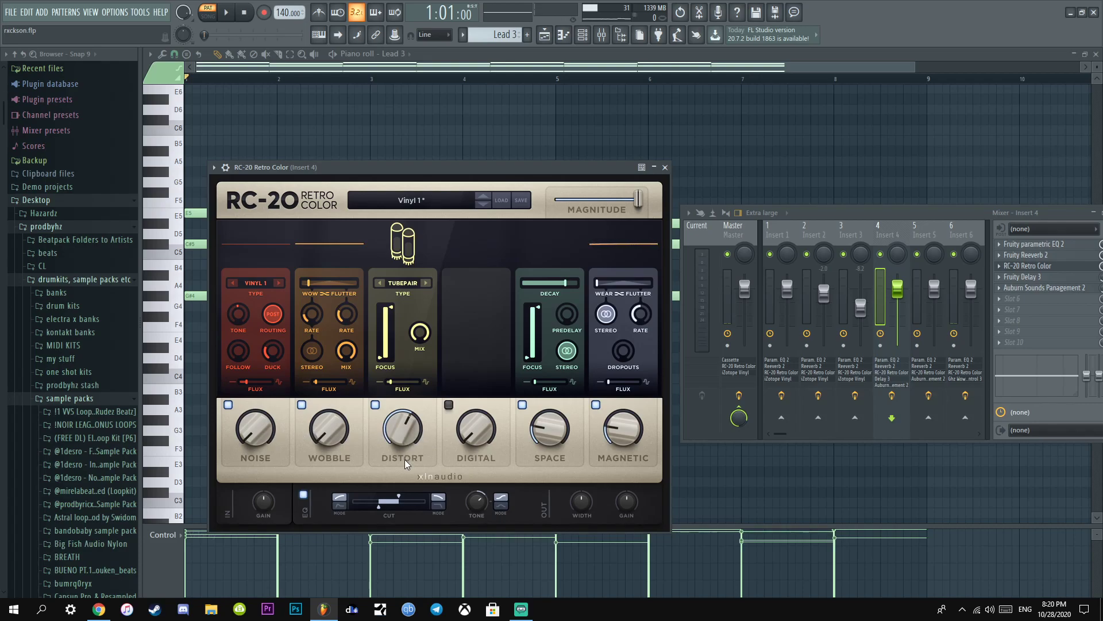
pyautogui.click(1040, 278)
pyautogui.moveTo(1046, 212); pyautogui.dragTo(960, 160)
pyautogui.click(977, 235)
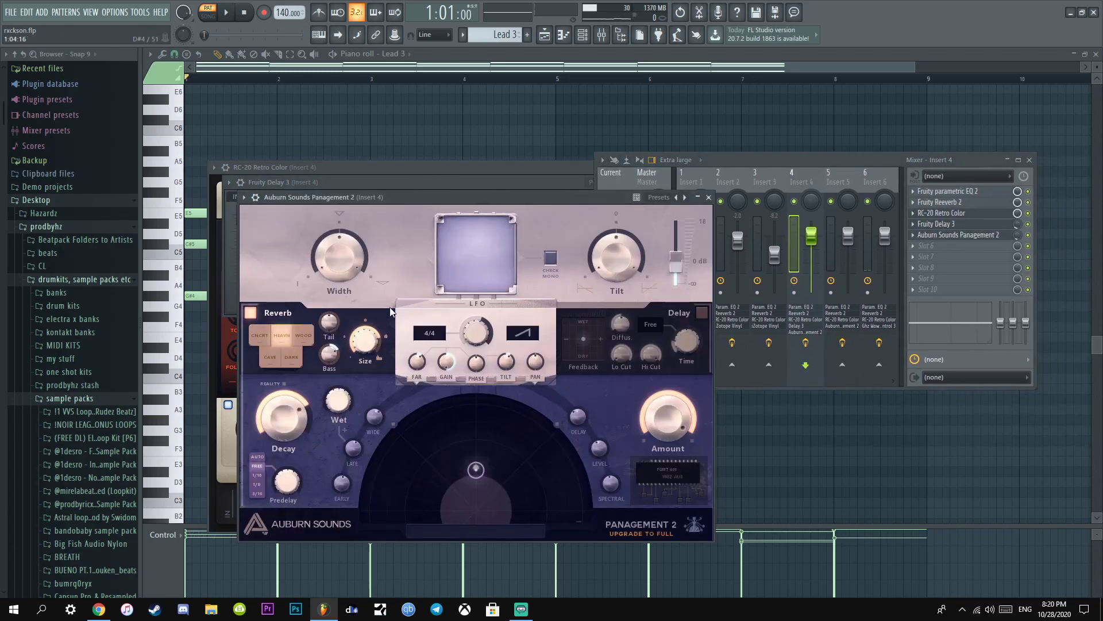
pyautogui.click(657, 199)
pyautogui.click(709, 197)
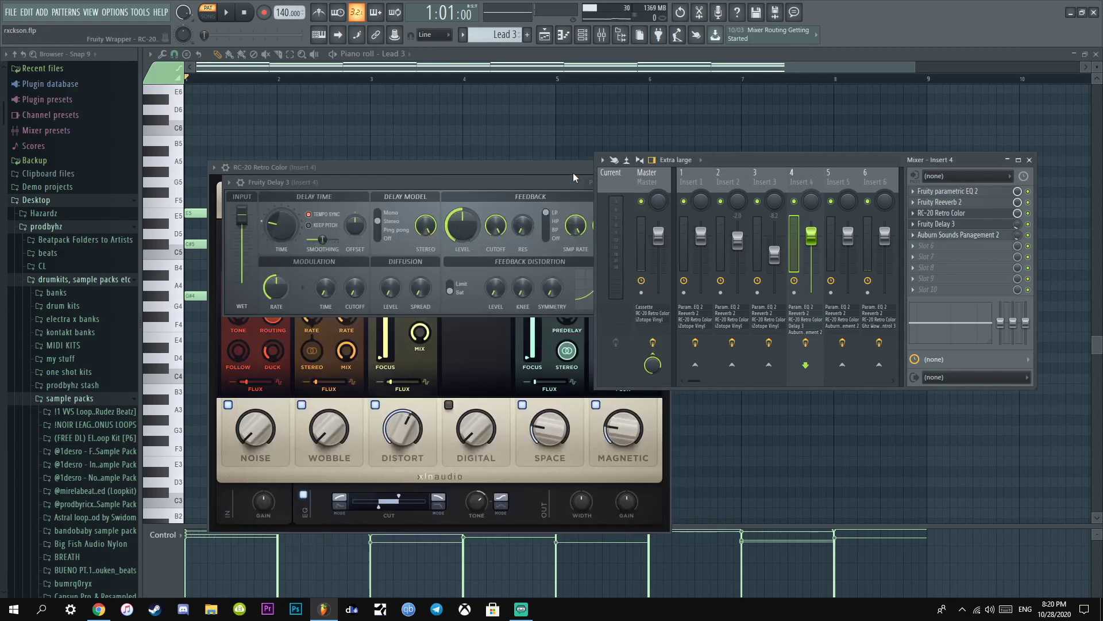
pyautogui.click(574, 172)
pyautogui.click(607, 167)
pyautogui.press('F12')
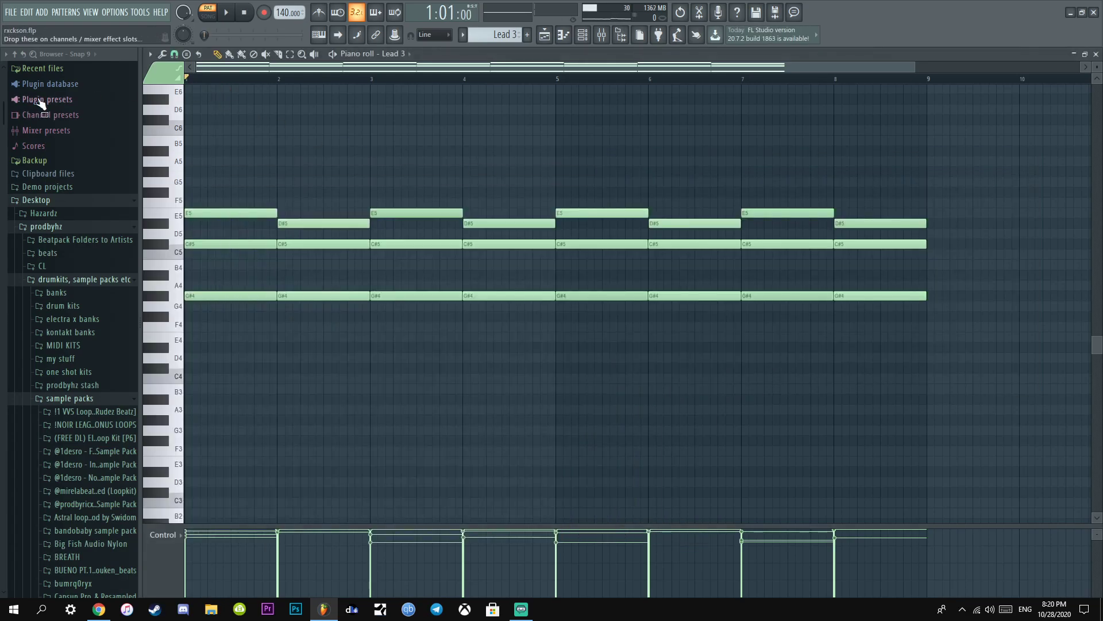
# Preview Lead 3's G#4 note, then scroll the pattern selector to Pluck 1_2.
pyautogui.click(211, 297)
pyautogui.scroll(-1, 737, 89)
pyautogui.scroll(-1, 609, 86)
pyautogui.scroll(4, 517, 106)
pyautogui.scroll(-1, 473, 83)
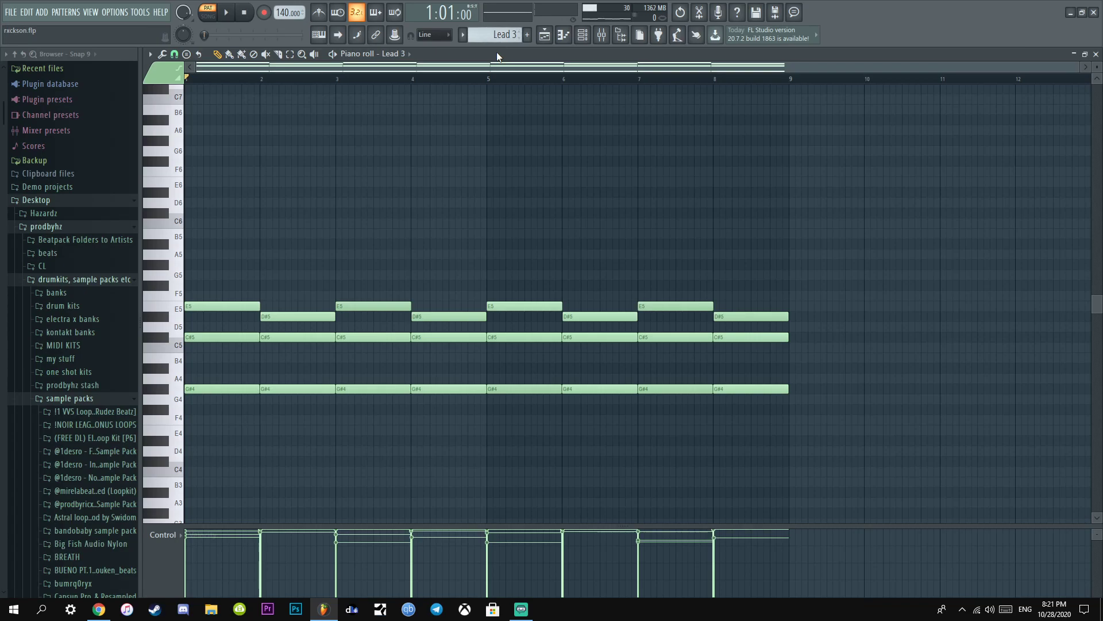
pyautogui.scroll(-1, 494, 34)
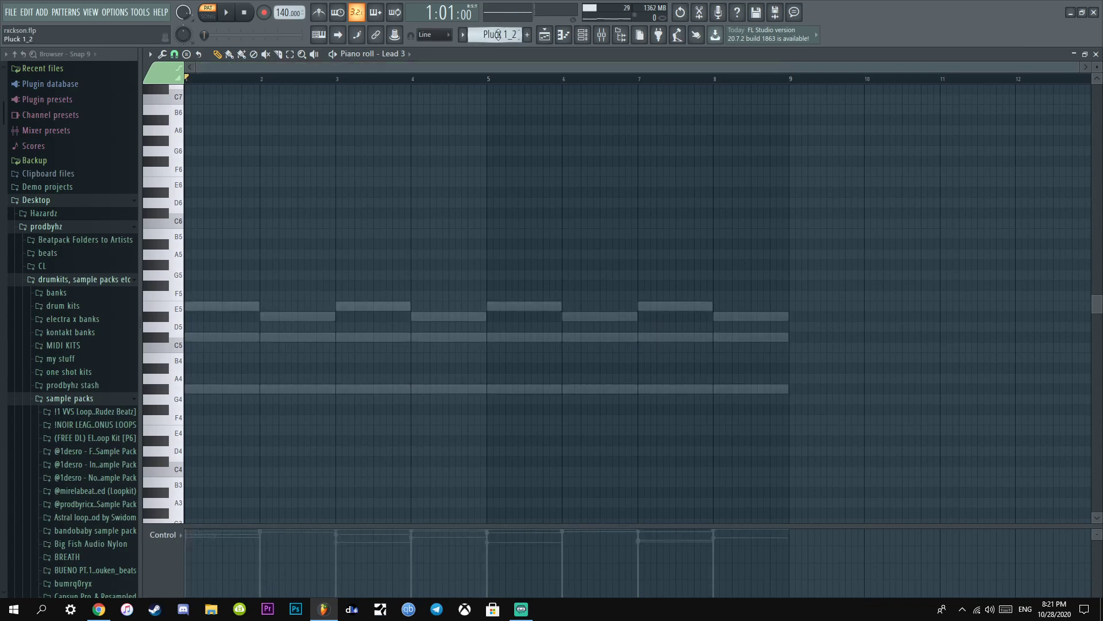
# Bring up the Kontakt channel's instrument interface from the Channel rack.
pyautogui.click(582, 34)
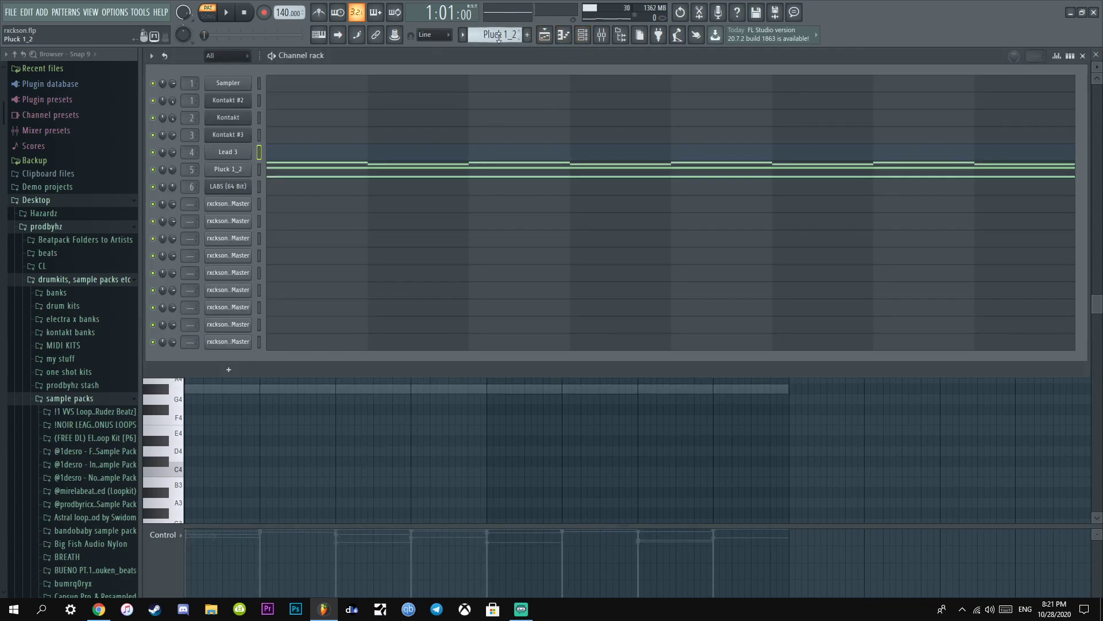
pyautogui.scroll(1, 495, 34)
pyautogui.scroll(-1, 494, 34)
pyautogui.scroll(4, 498, 35)
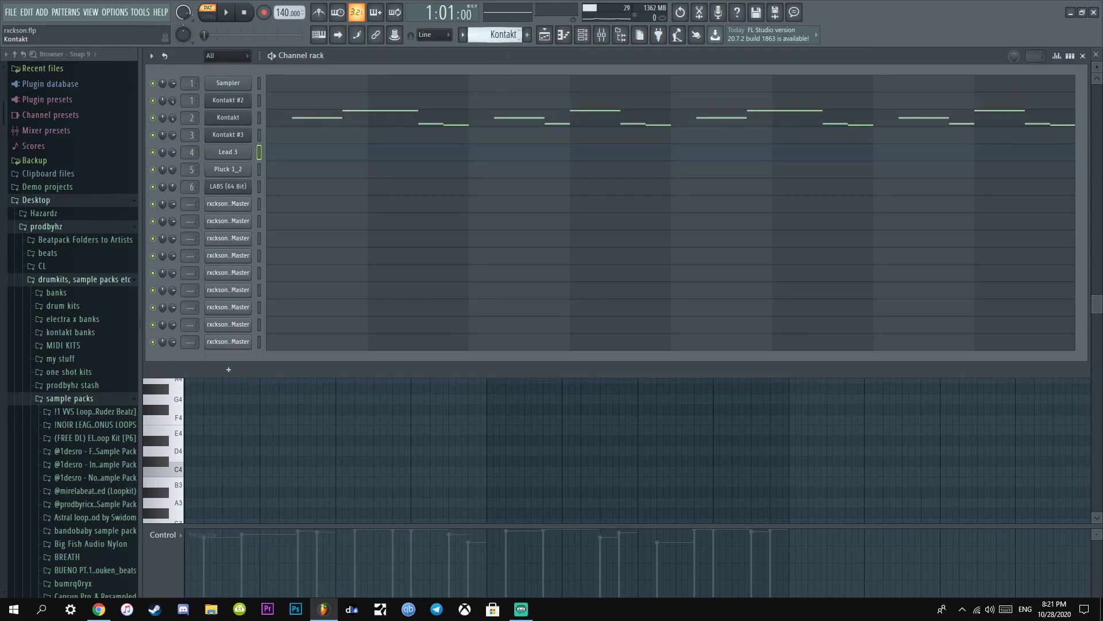
pyautogui.scroll(1, 498, 35)
pyautogui.click(471, 118)
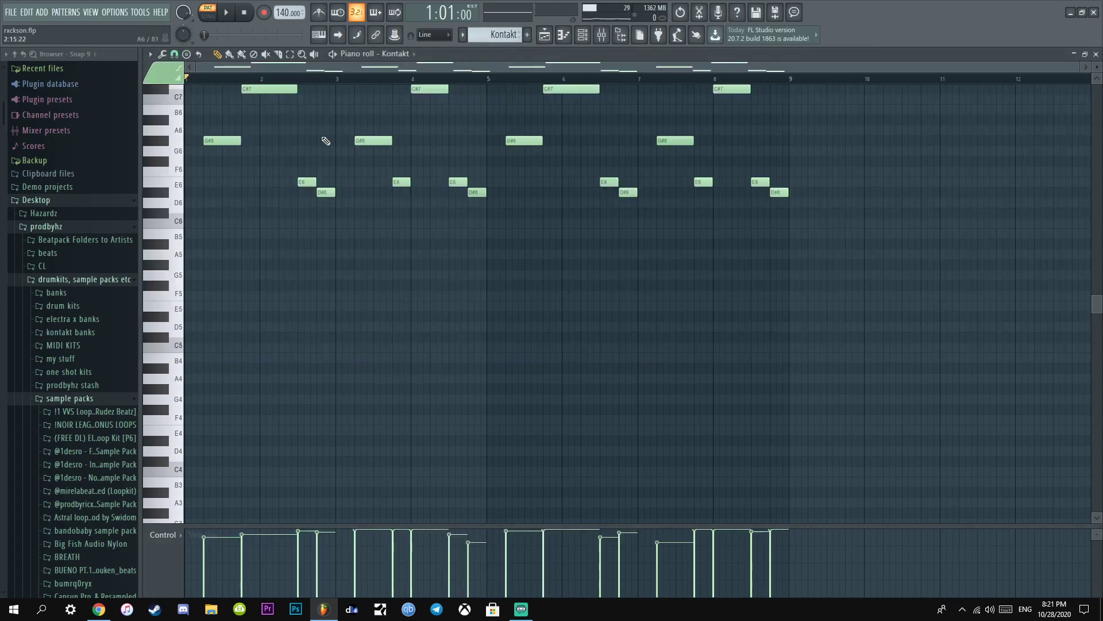
pyautogui.click(590, 43)
pyautogui.click(218, 120)
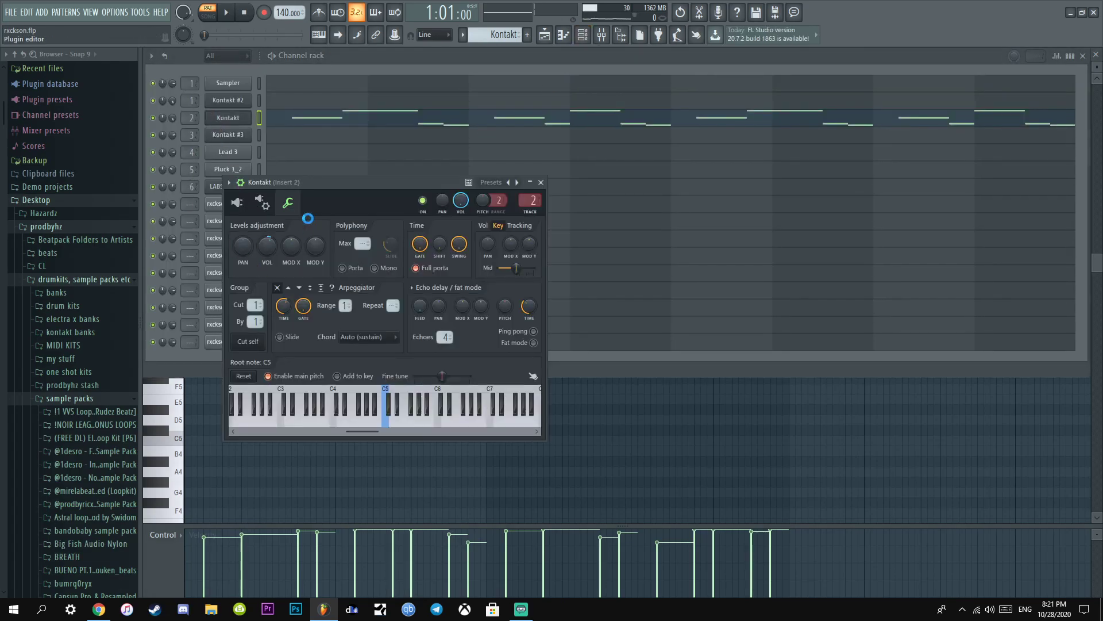
pyautogui.click(236, 202)
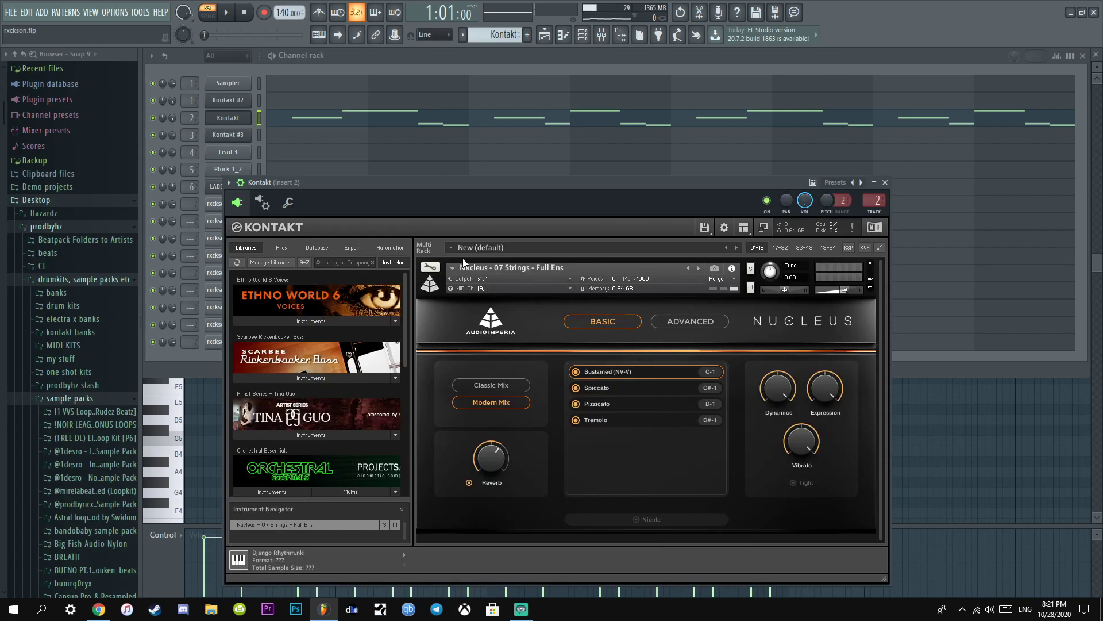
# Expand and collapse the Nucleus instrument folders, close Kontakt, and open the channel's melody.
pyautogui.moveTo(391, 196); pyautogui.dragTo(557, 79)
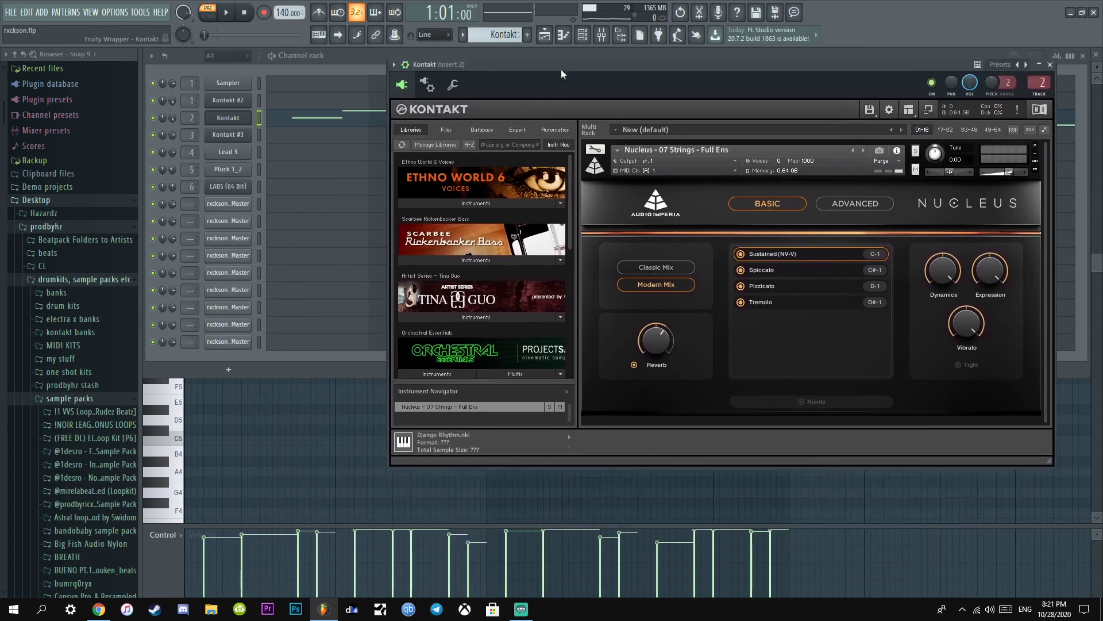
pyautogui.scroll(-8, 489, 329)
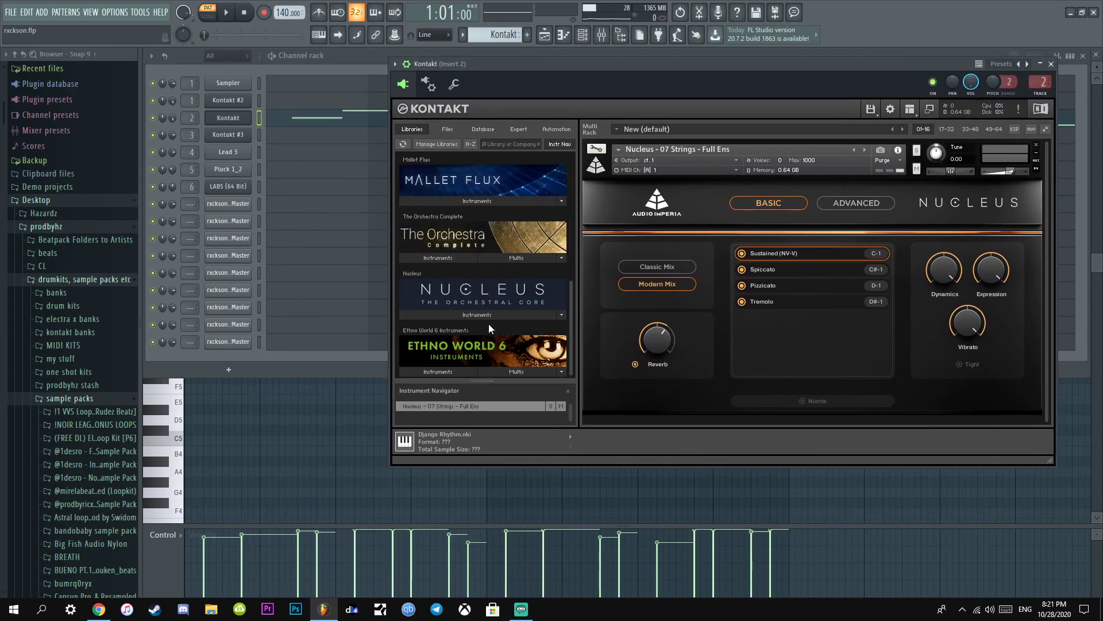
pyautogui.click(490, 315)
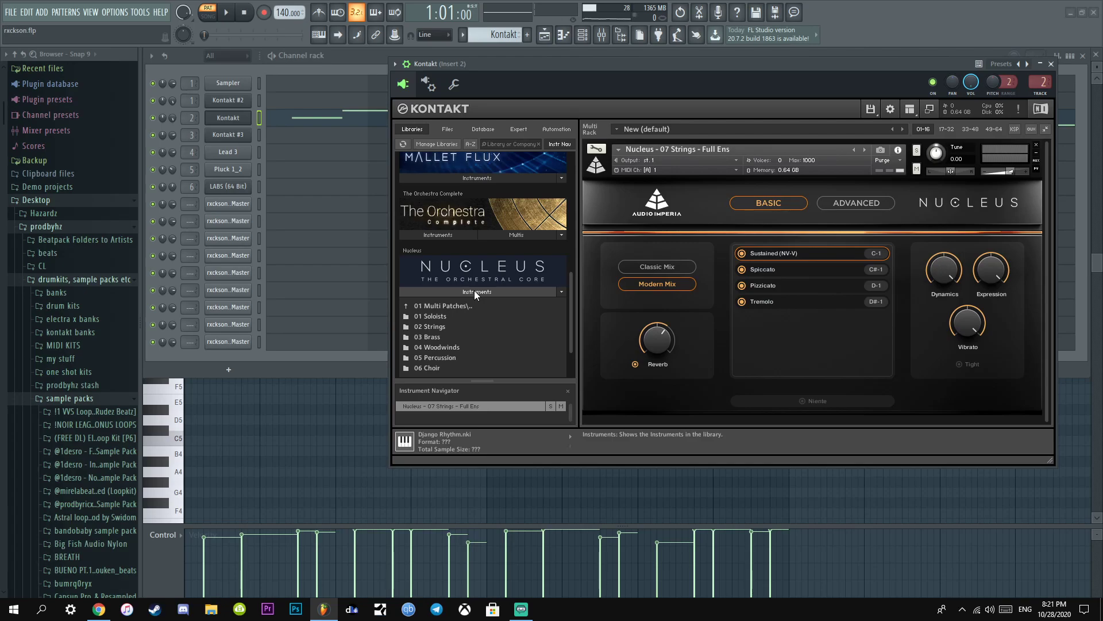
pyautogui.click(474, 291)
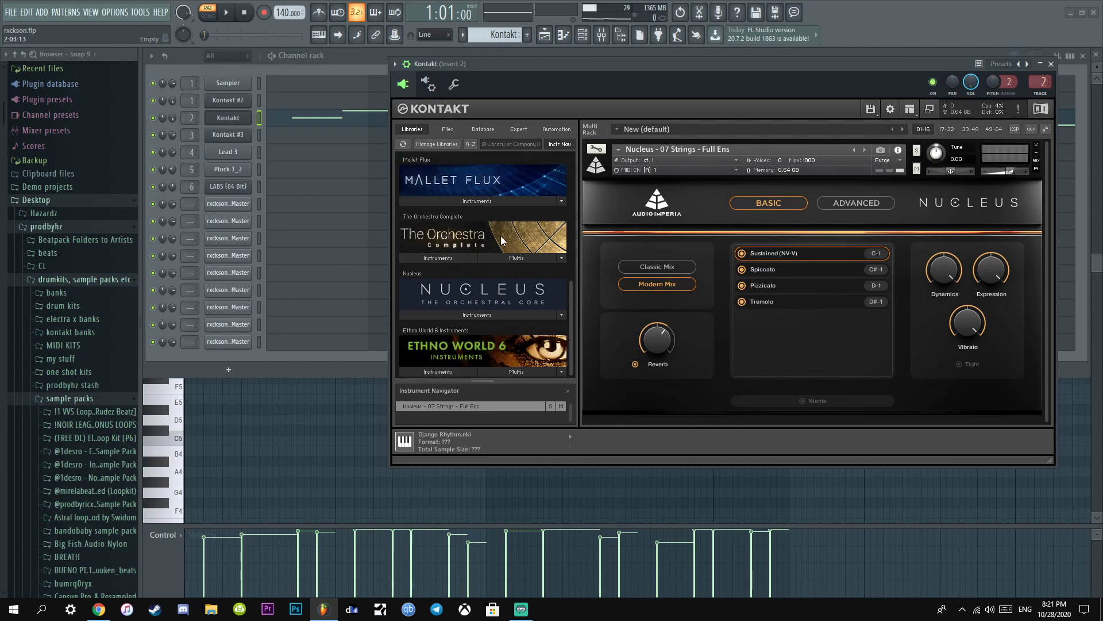
pyautogui.click(1051, 64)
pyautogui.click(894, 119)
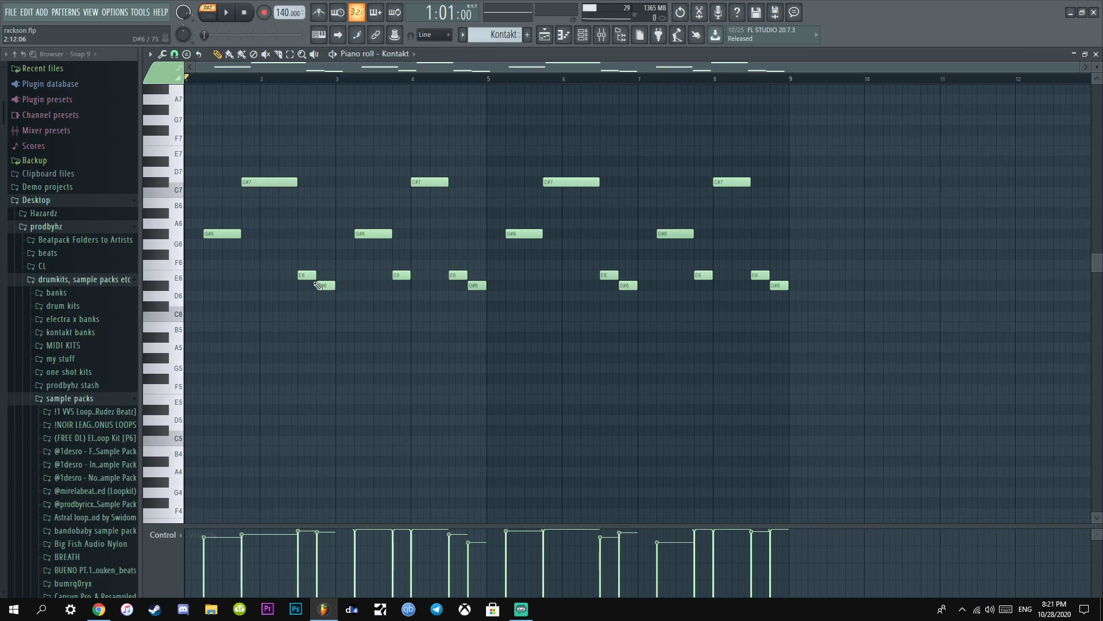
pyautogui.press('space')
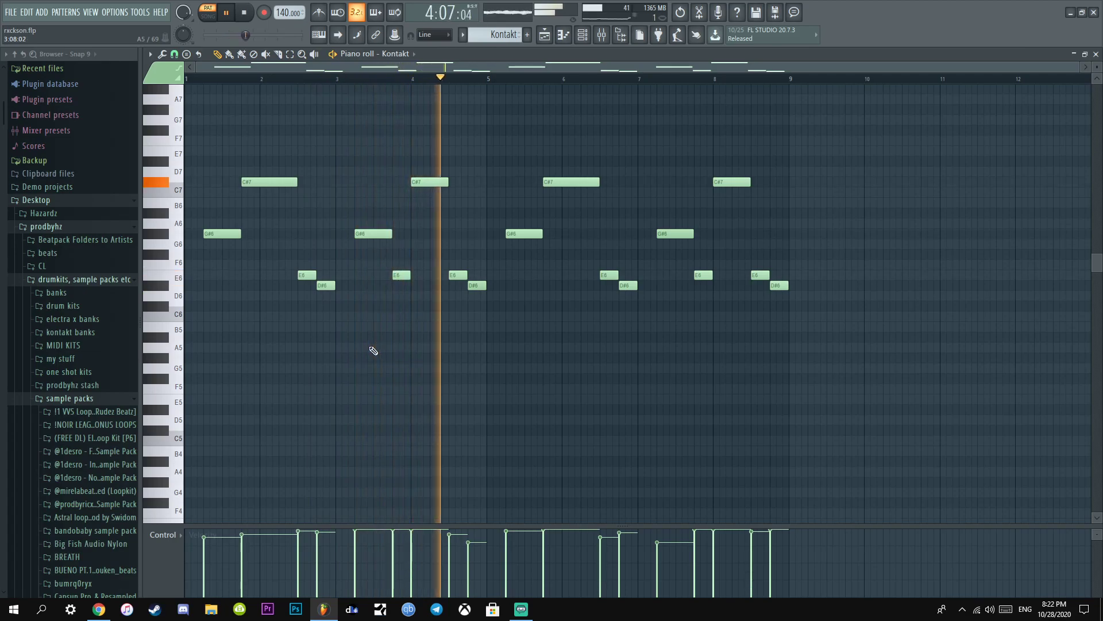
pyautogui.press('space')
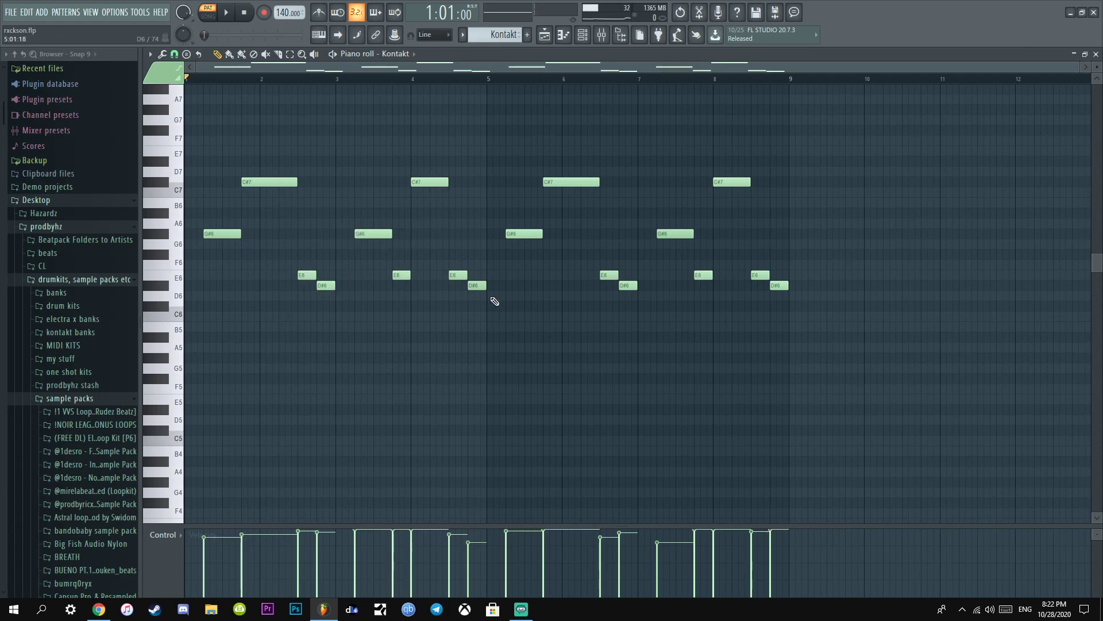
# Inspect Insert 2's parametric EQ 2, Reeverb 2, RC-20 Retro Color and iZotope Vinyl plugin windows in turn.
pyautogui.click(589, 38)
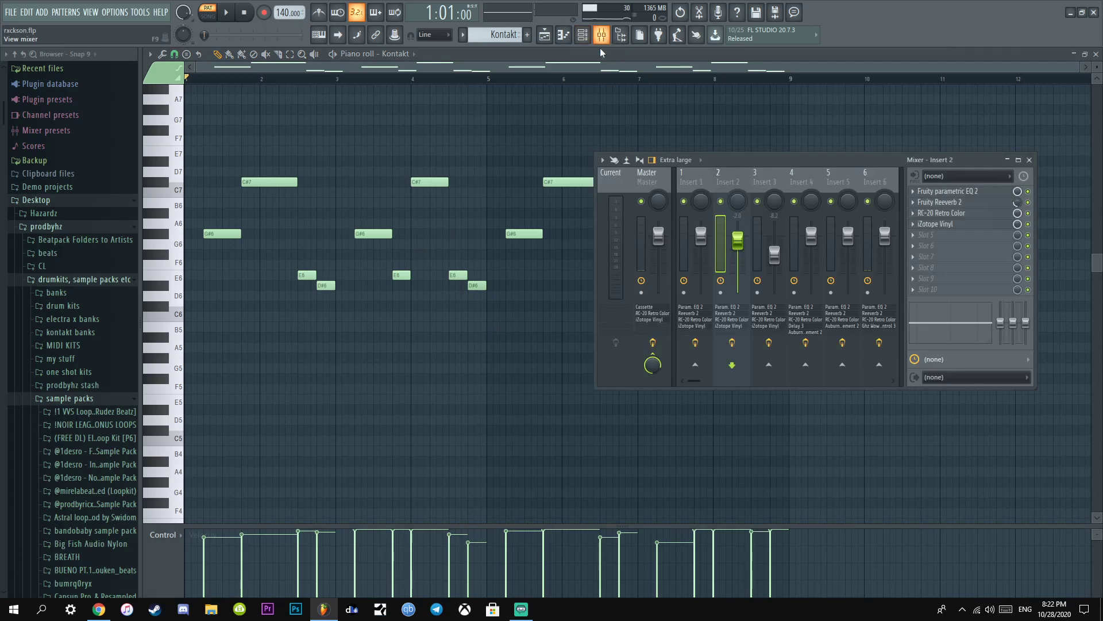
pyautogui.click(934, 191)
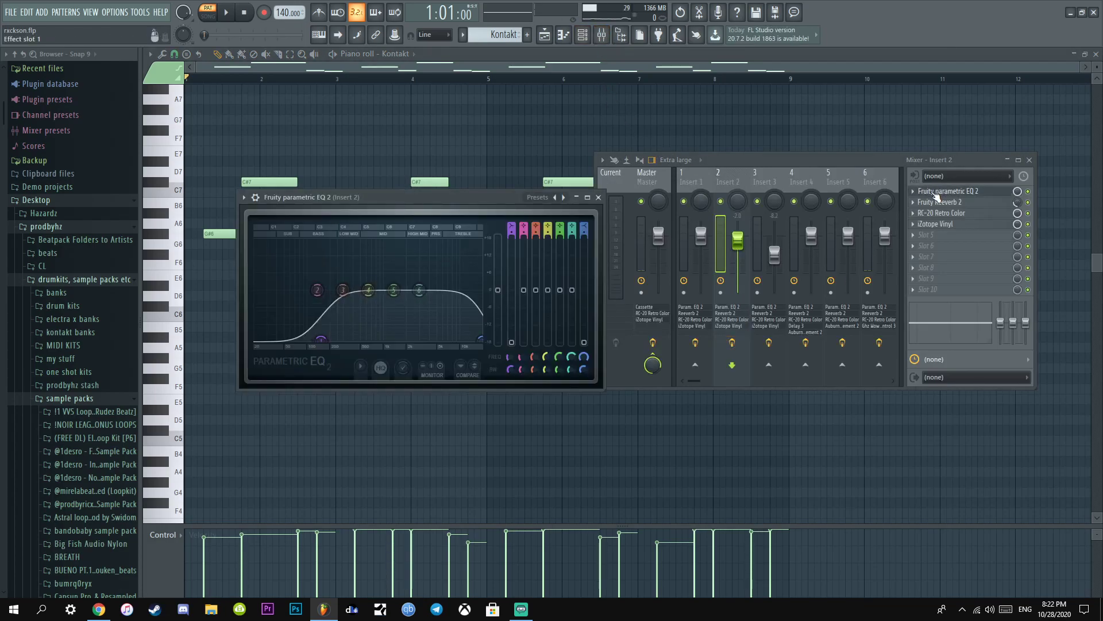
pyautogui.click(935, 194)
pyautogui.click(937, 203)
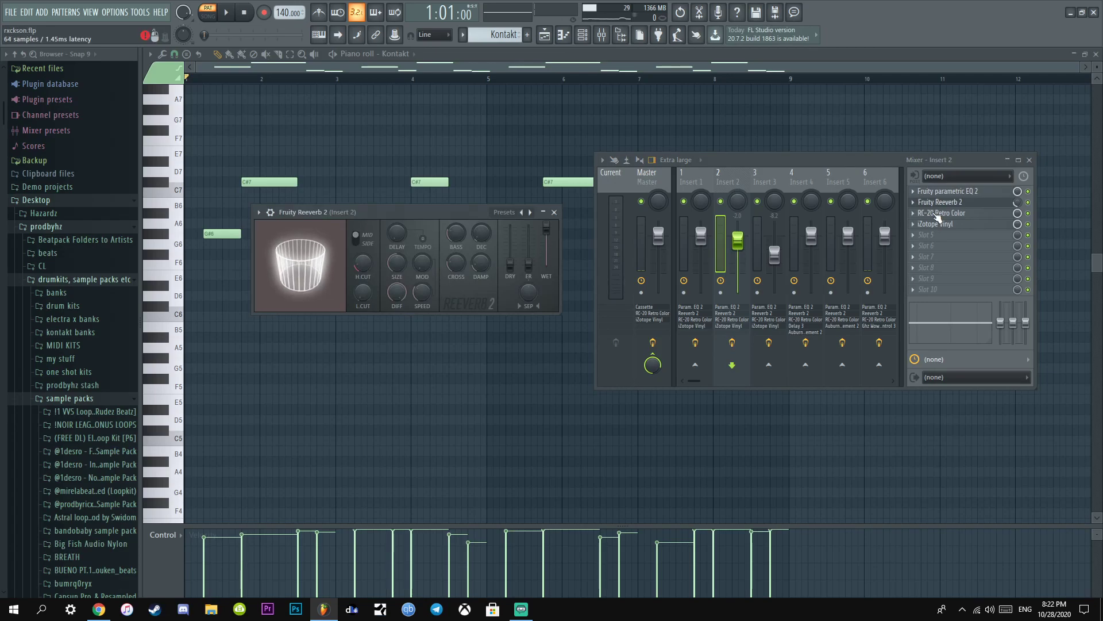
pyautogui.click(938, 214)
pyautogui.click(939, 213)
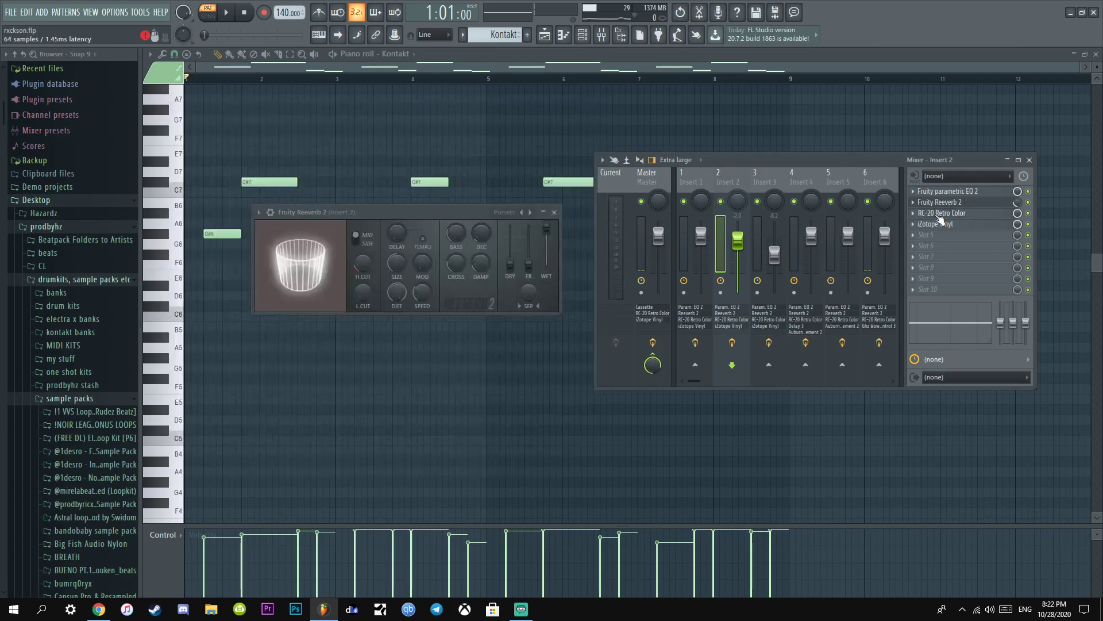
pyautogui.click(938, 226)
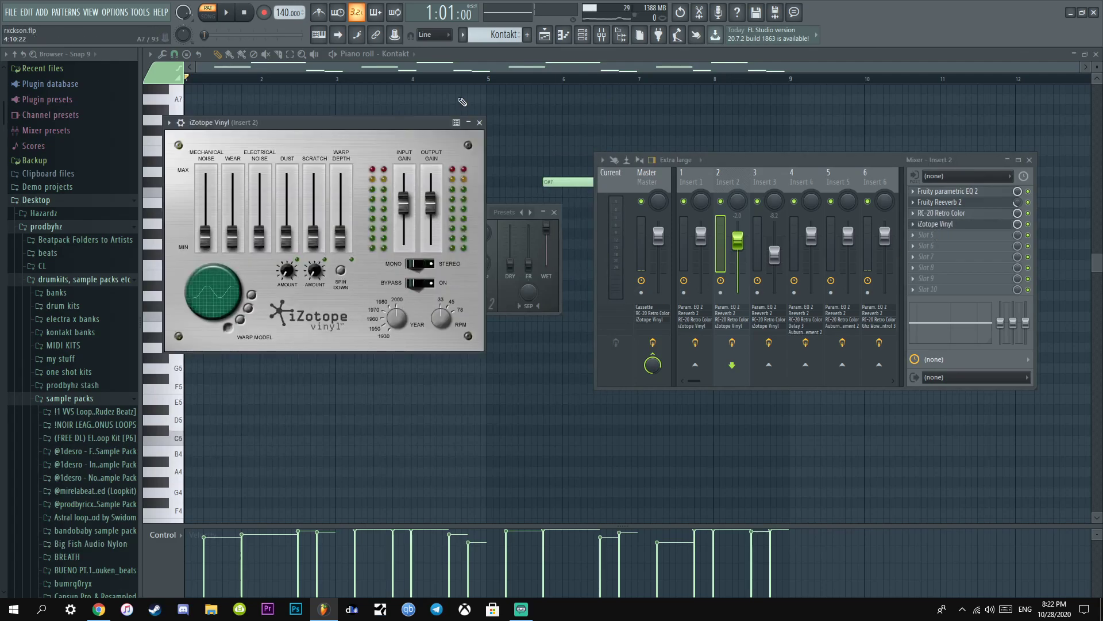
pyautogui.click(479, 123)
# Switch the piano roll to Kontakt #2, check its Nucleus strings instrument, and play the chords.
pyautogui.click(555, 212)
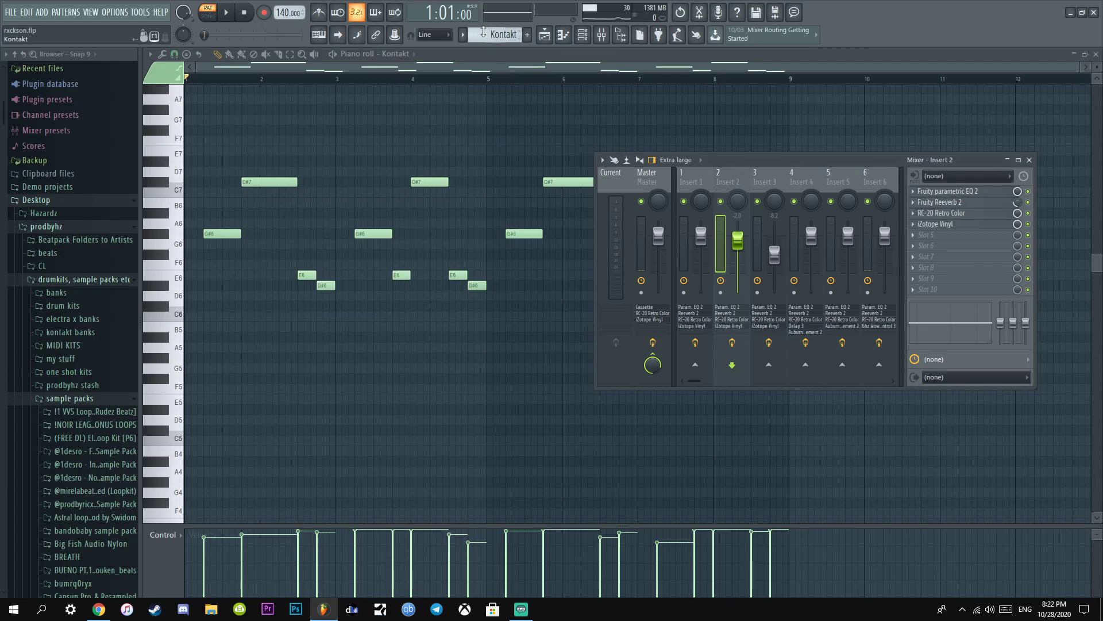
pyautogui.scroll(-1, 494, 34)
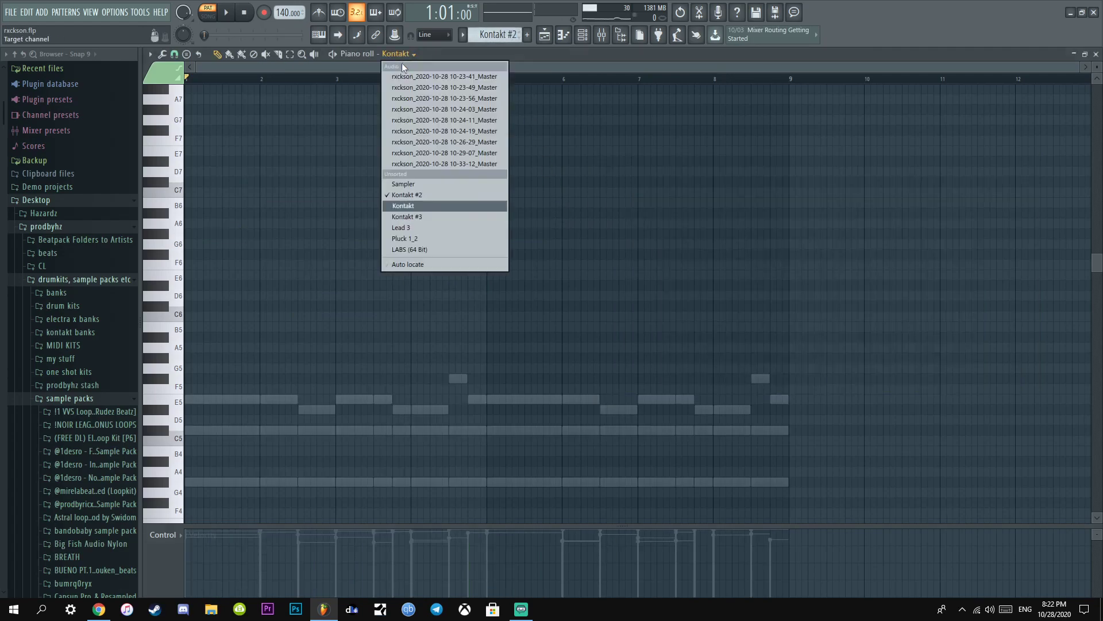
pyautogui.click(420, 196)
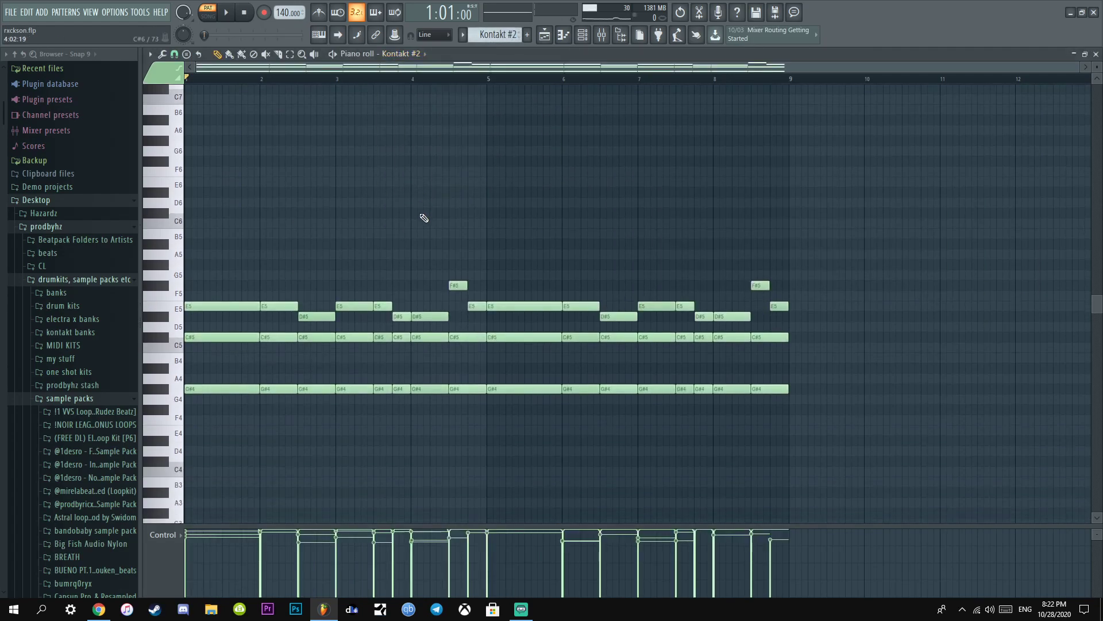
pyautogui.click(582, 35)
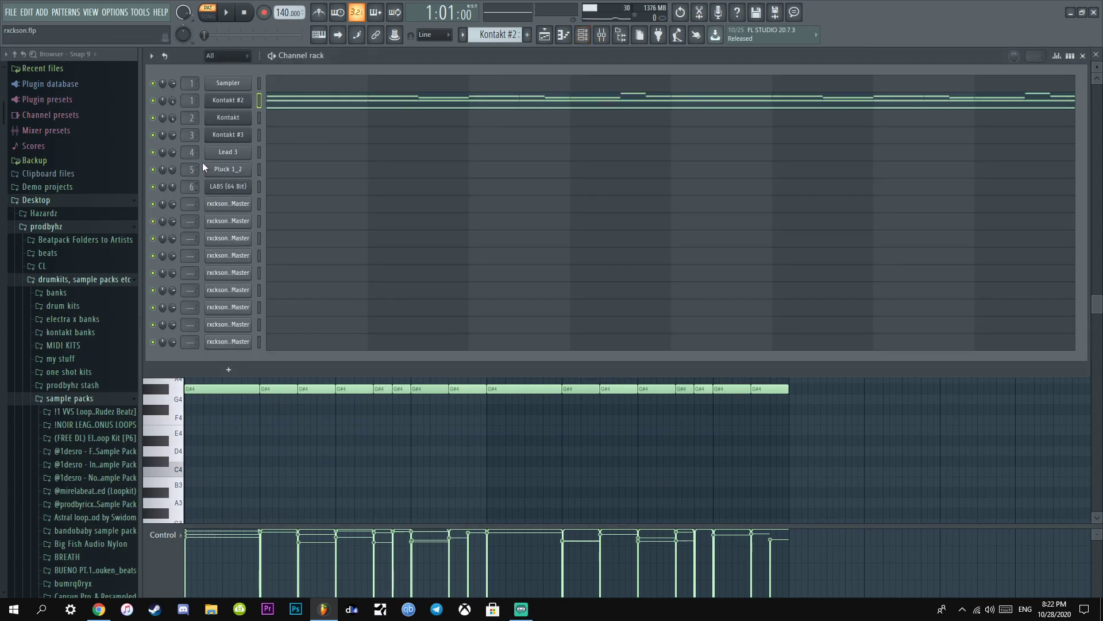
pyautogui.click(228, 100)
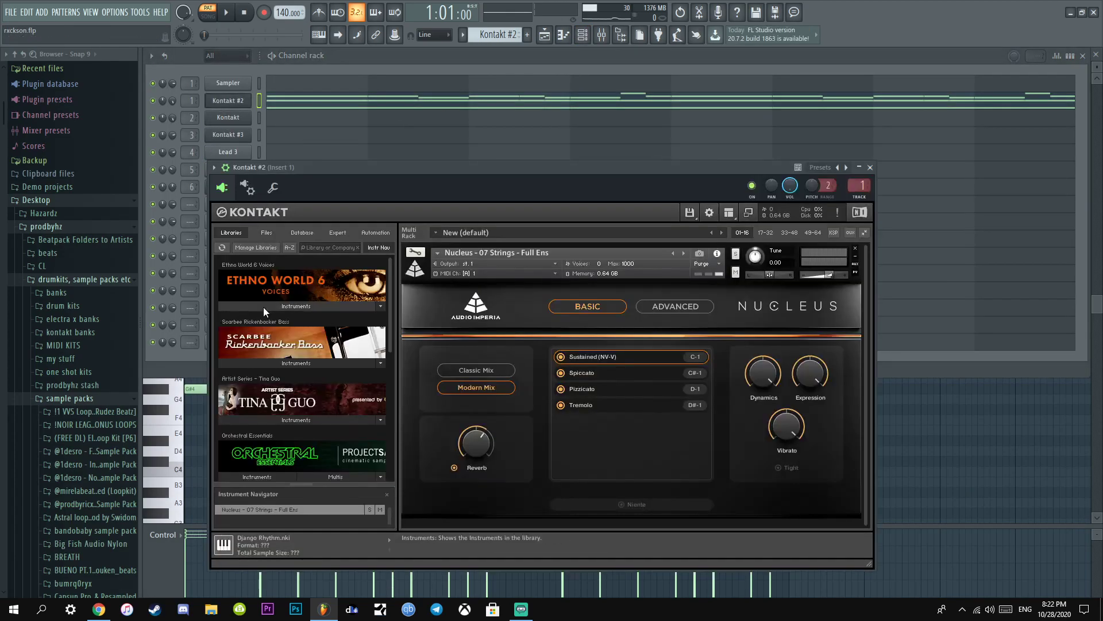
pyautogui.click(871, 167)
pyautogui.click(746, 102)
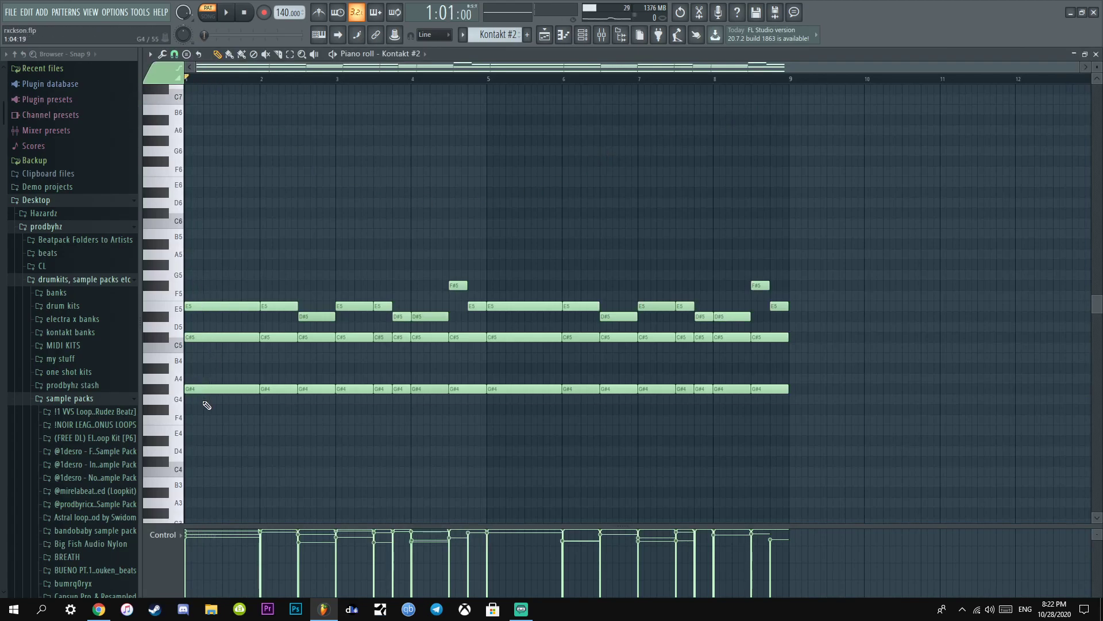
pyautogui.press('space')
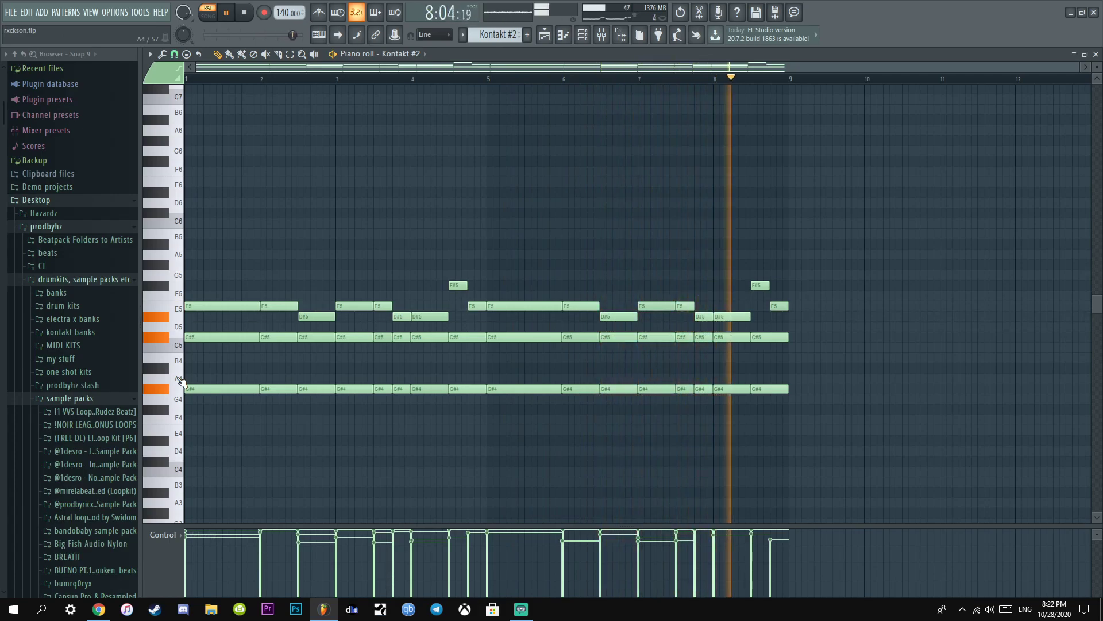
# Listen to the Kontakt #2 chords with Insert 1's effects bypassed, then re-enable the effects.
pyautogui.press('space')
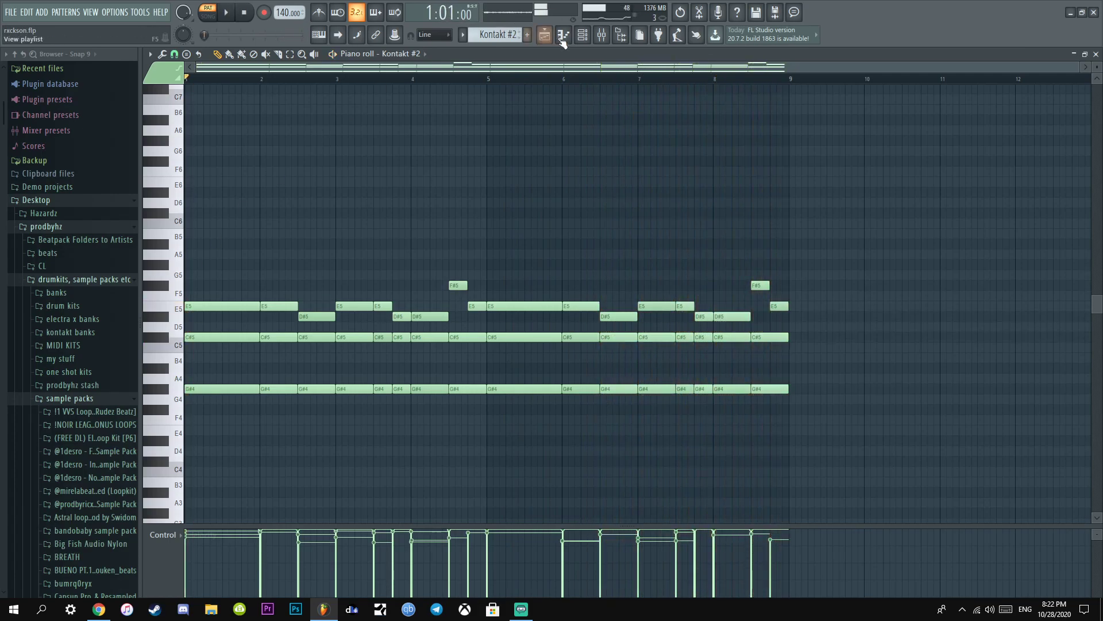
pyautogui.click(601, 35)
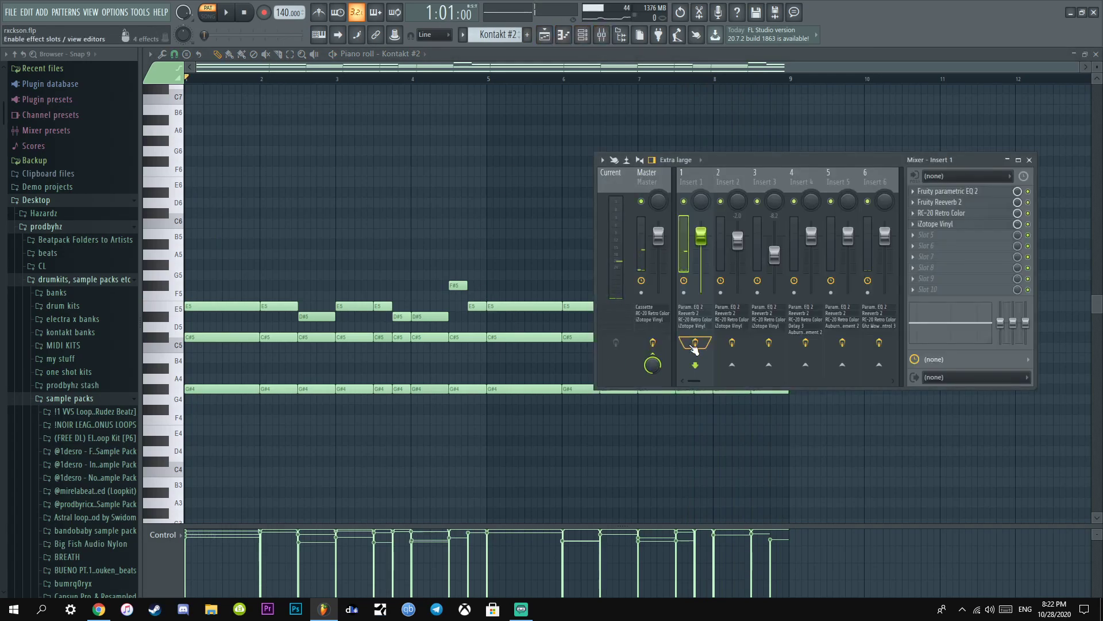
pyautogui.click(695, 344)
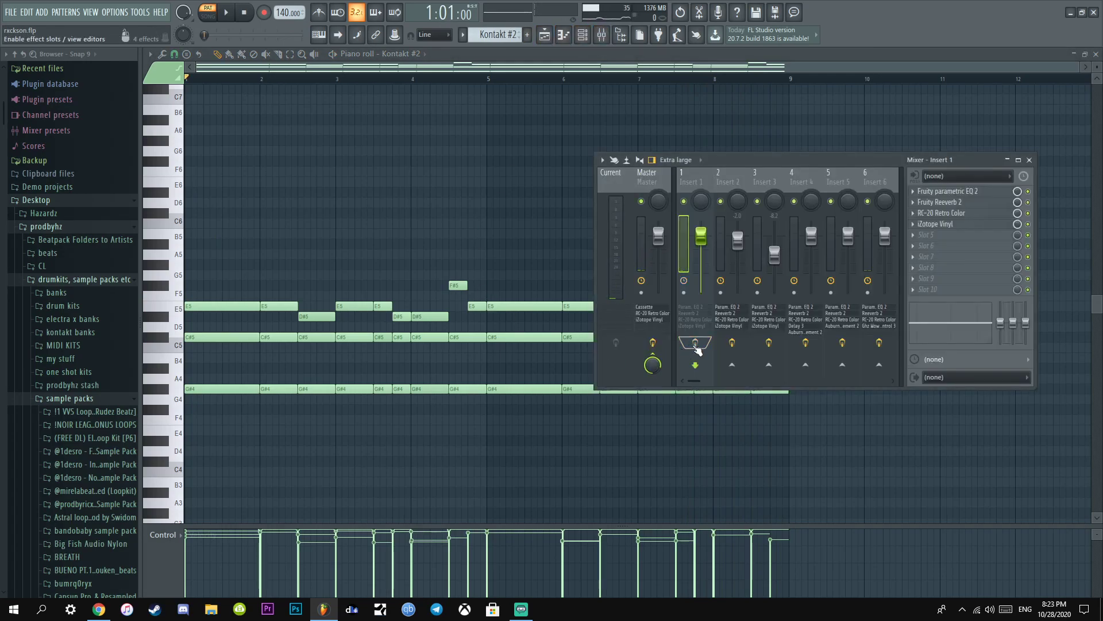
pyautogui.press('space')
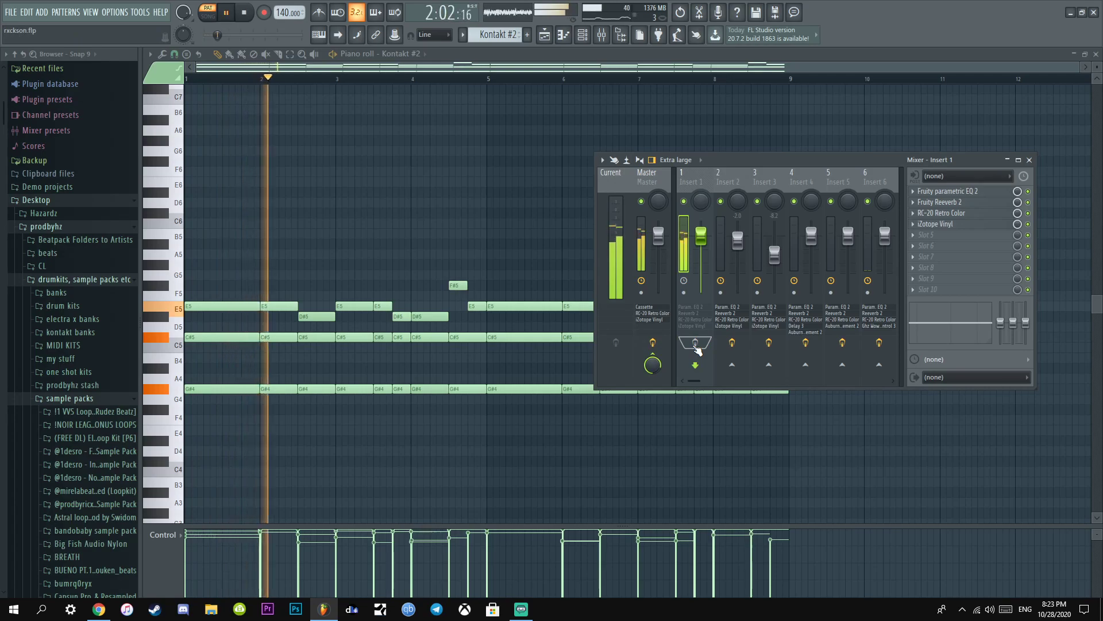
pyautogui.press('space')
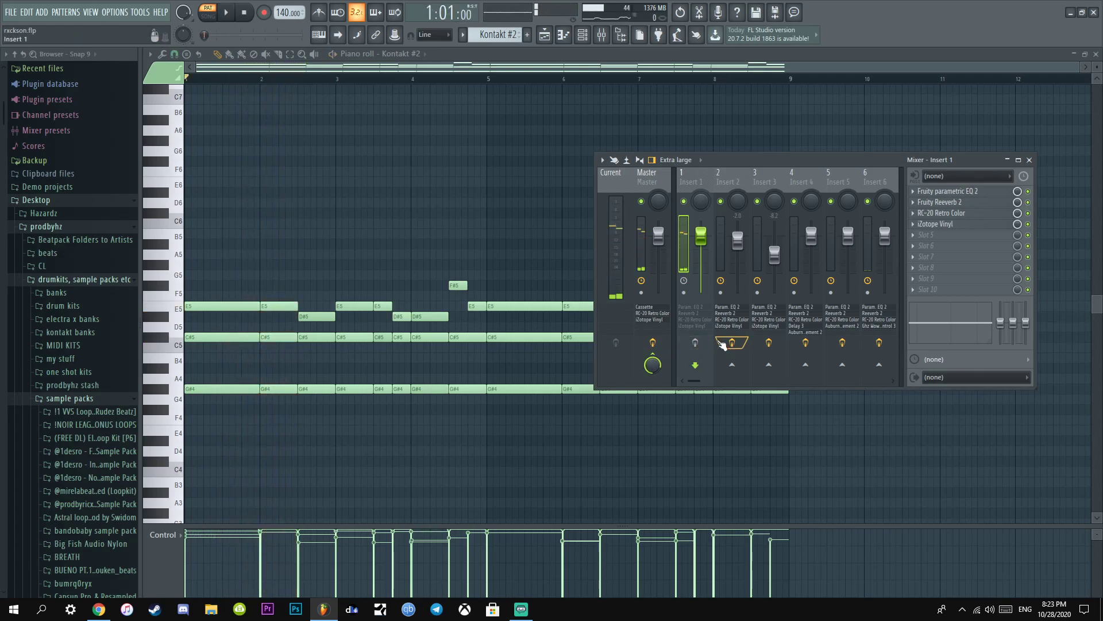
pyautogui.click(694, 343)
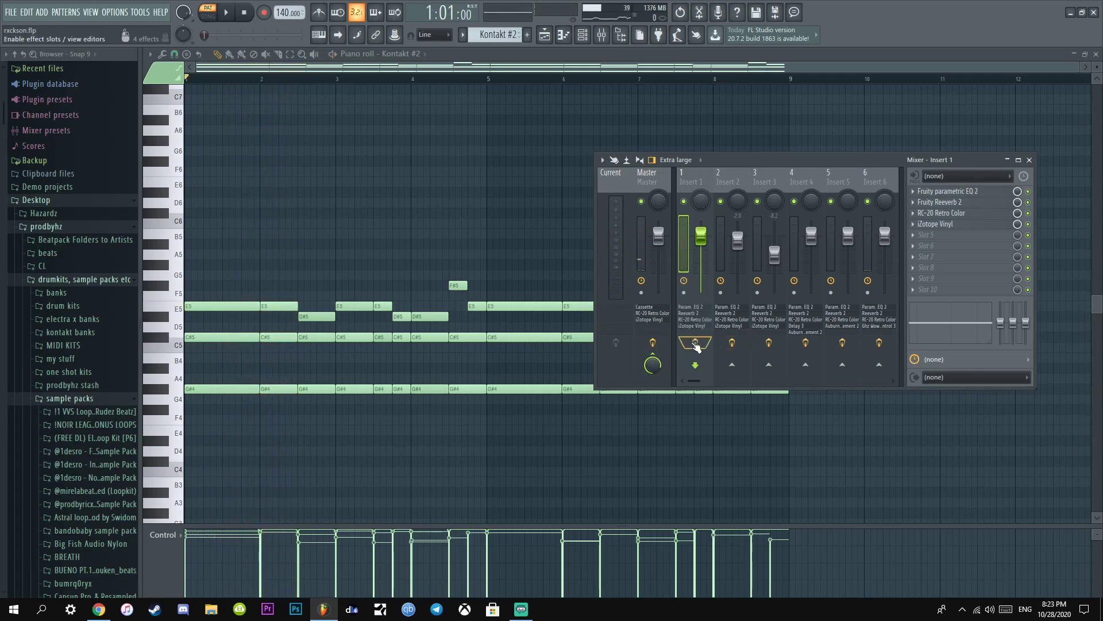
# Close the mixer and switch the piano roll back to the Kontakt channel.
pyautogui.click(1029, 159)
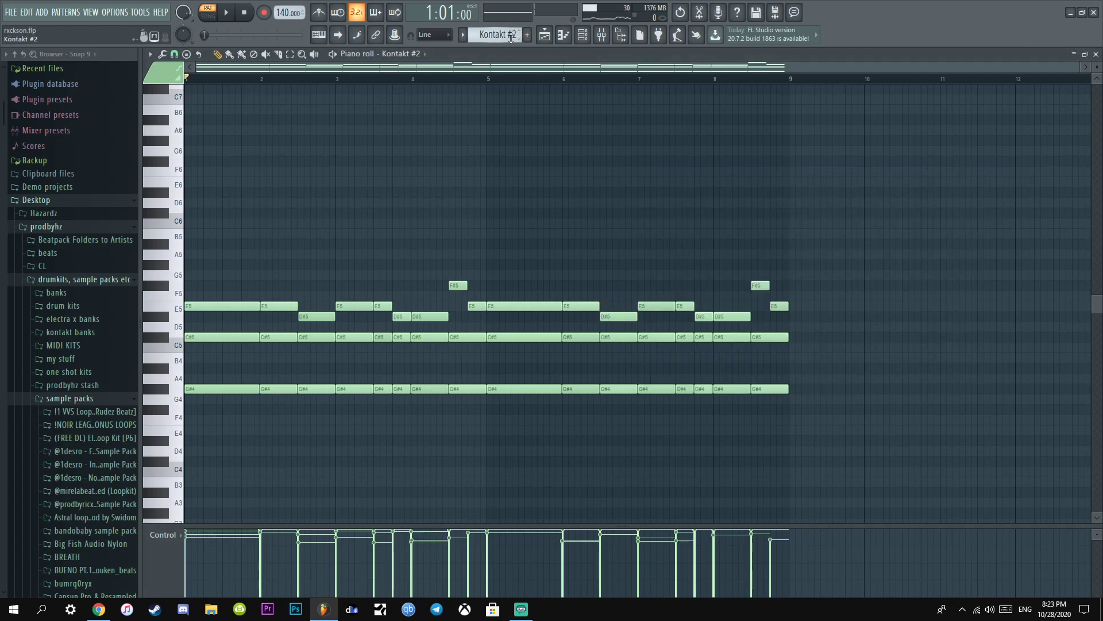
pyautogui.scroll(-1, 498, 34)
pyautogui.scroll(2, 498, 35)
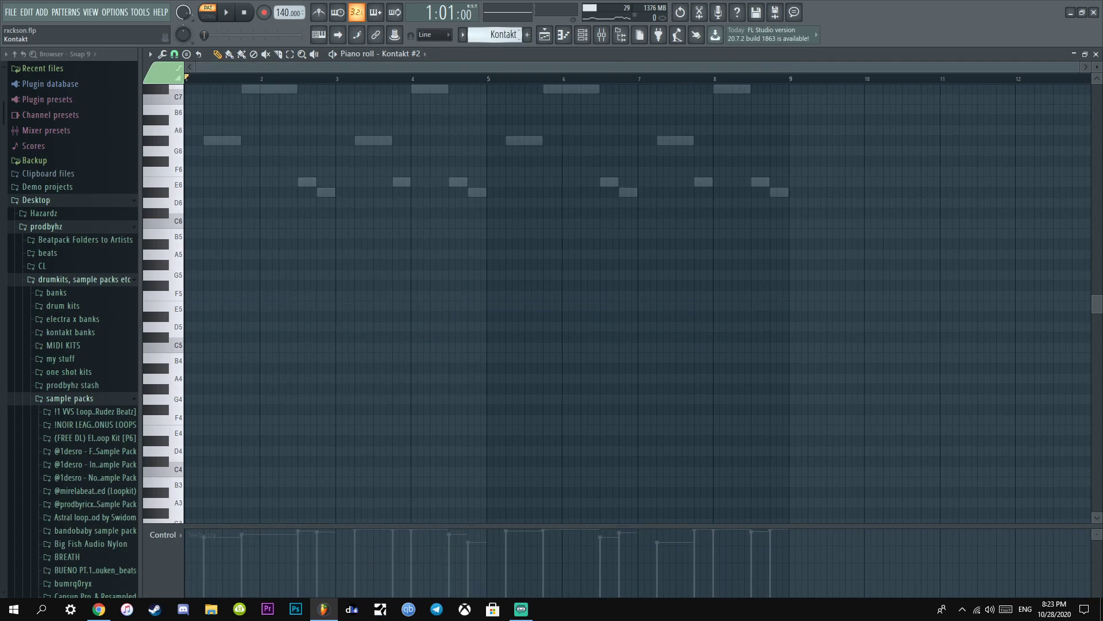
# Check the Kontakt #3 choir instrument, then show its descending melody in the piano roll and play it.
pyautogui.scroll(-1, 498, 34)
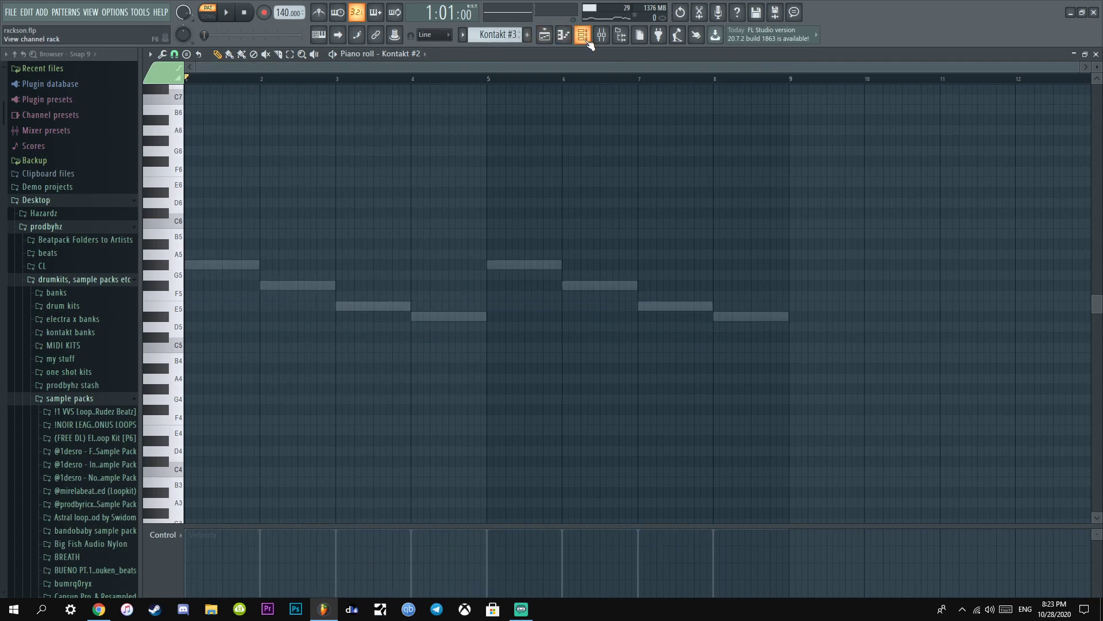
pyautogui.click(582, 35)
pyautogui.click(239, 136)
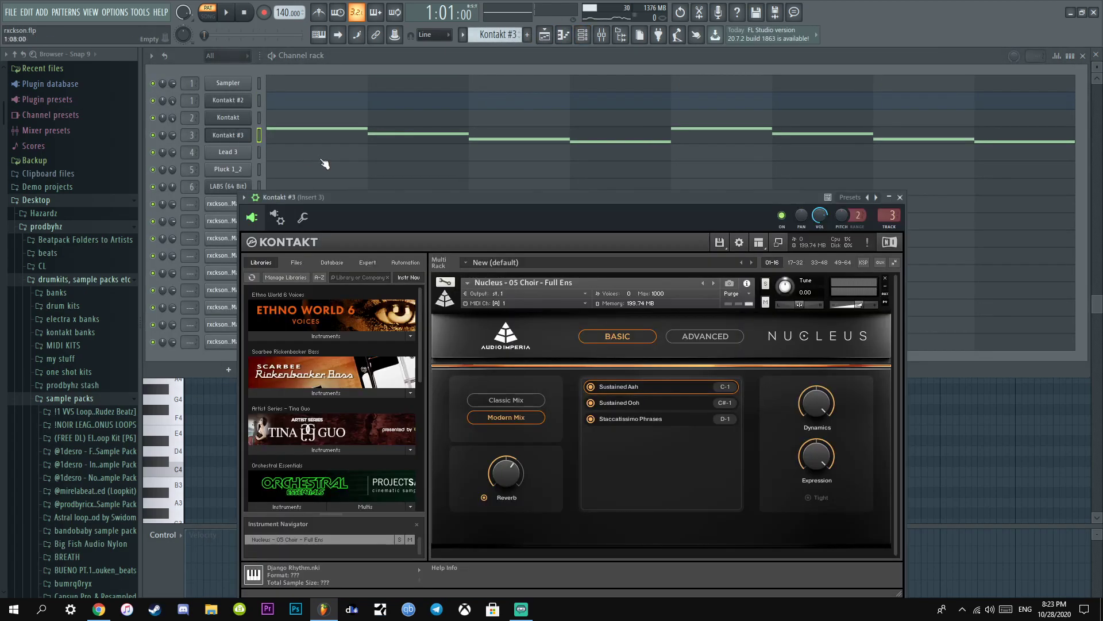
pyautogui.click(900, 197)
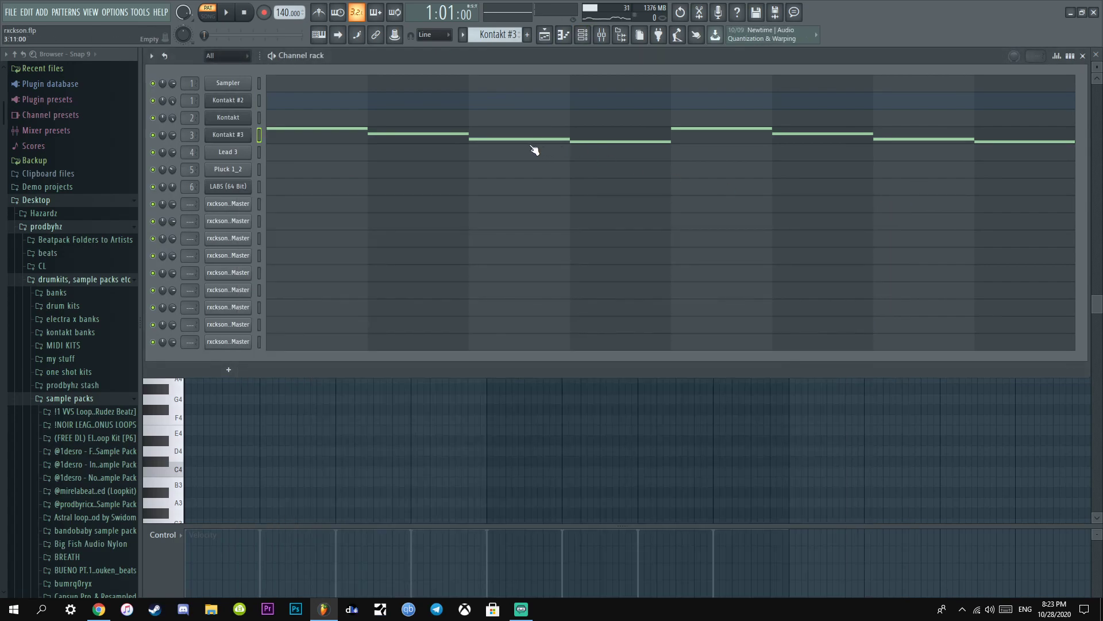
pyautogui.click(528, 148)
pyautogui.click(398, 54)
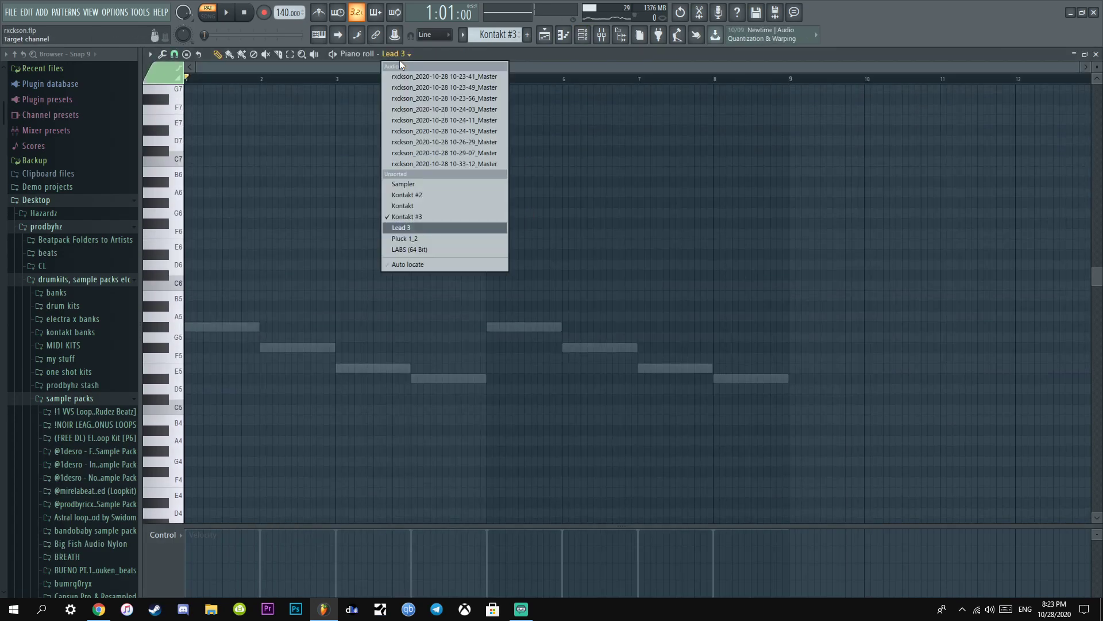
pyautogui.click(404, 217)
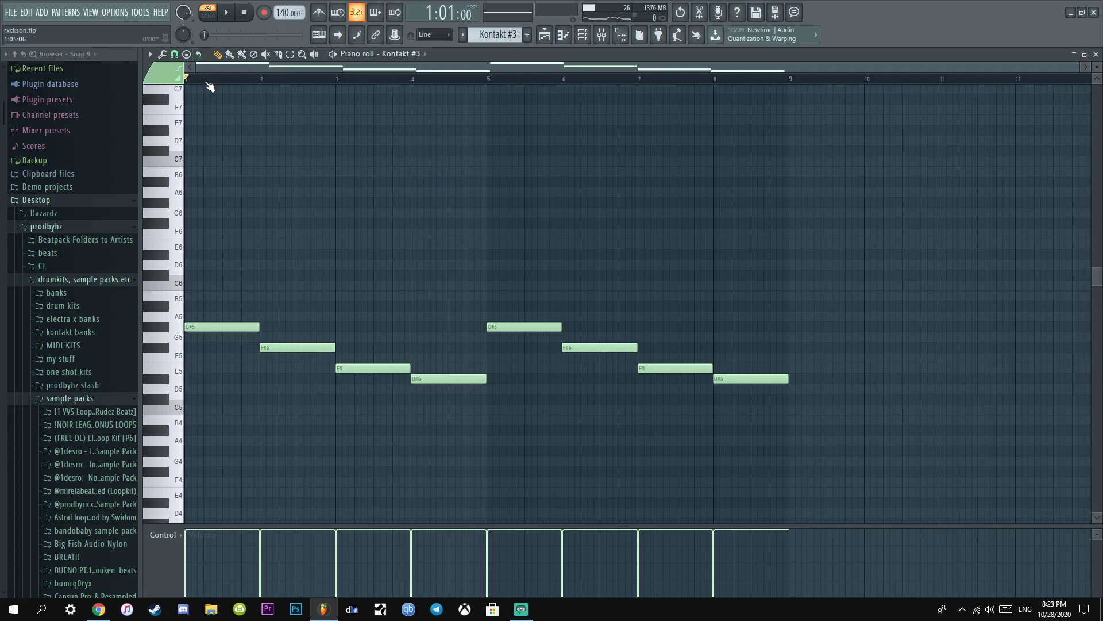
pyautogui.press('space')
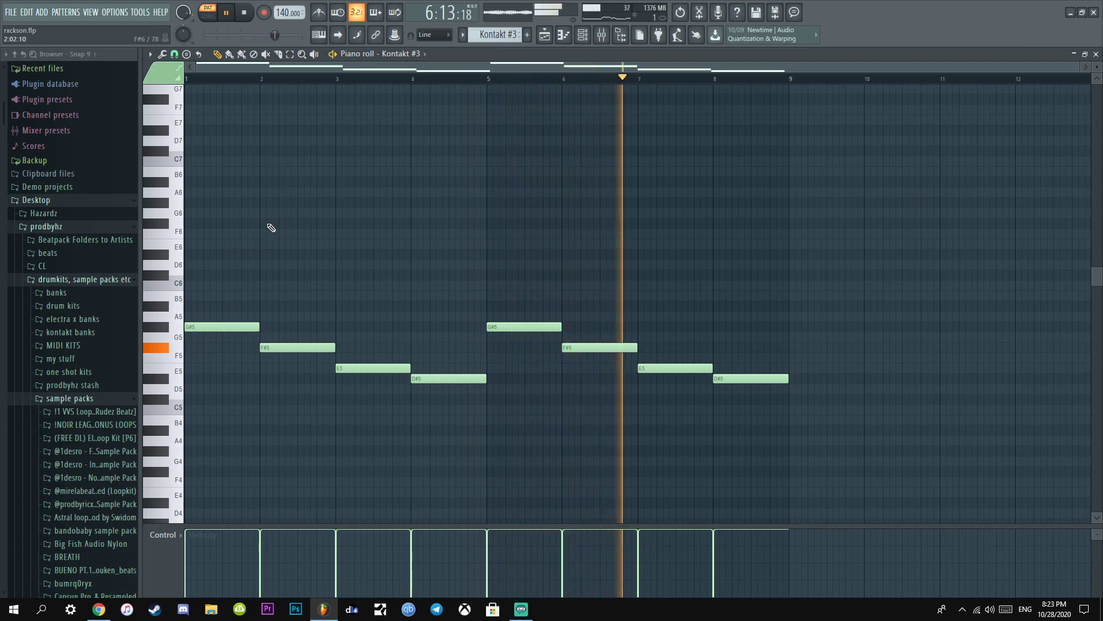
pyautogui.click(608, 37)
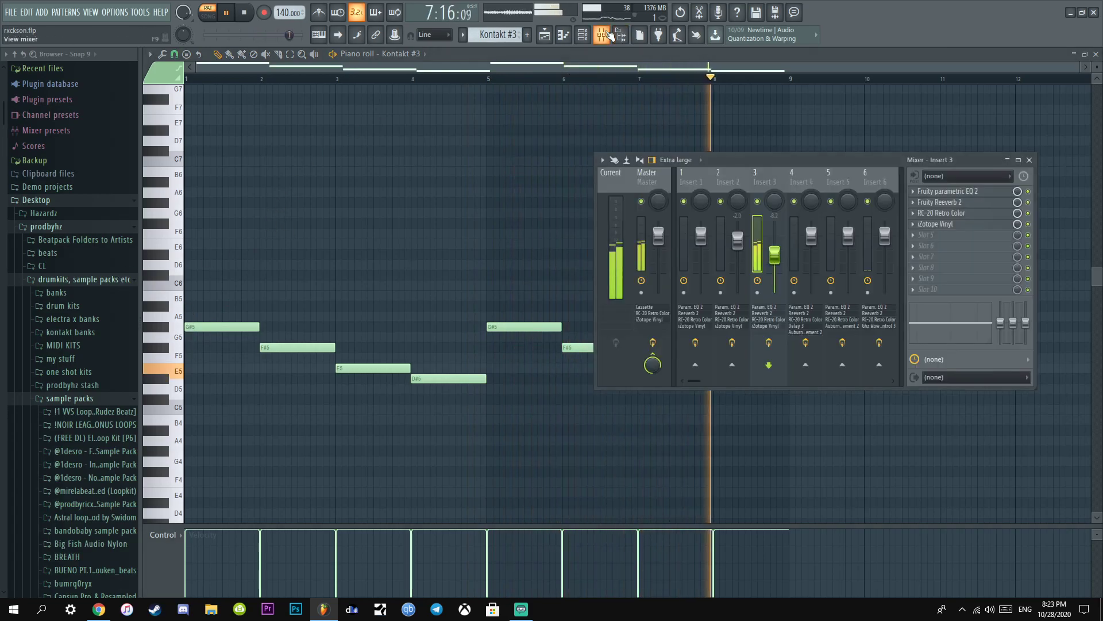
pyautogui.press('space')
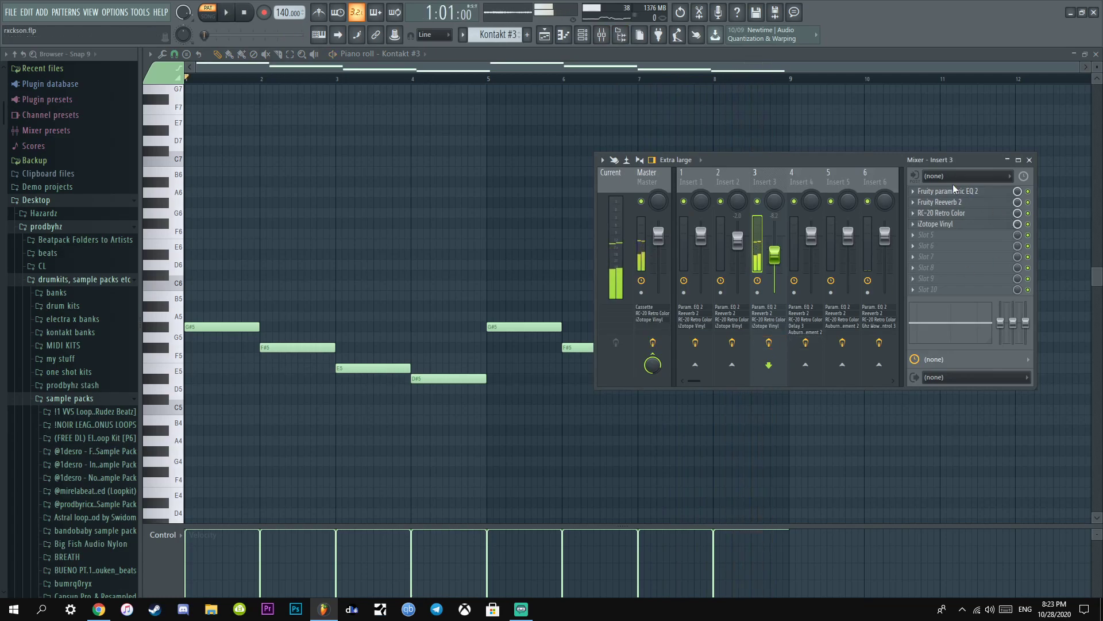
pyautogui.click(954, 190)
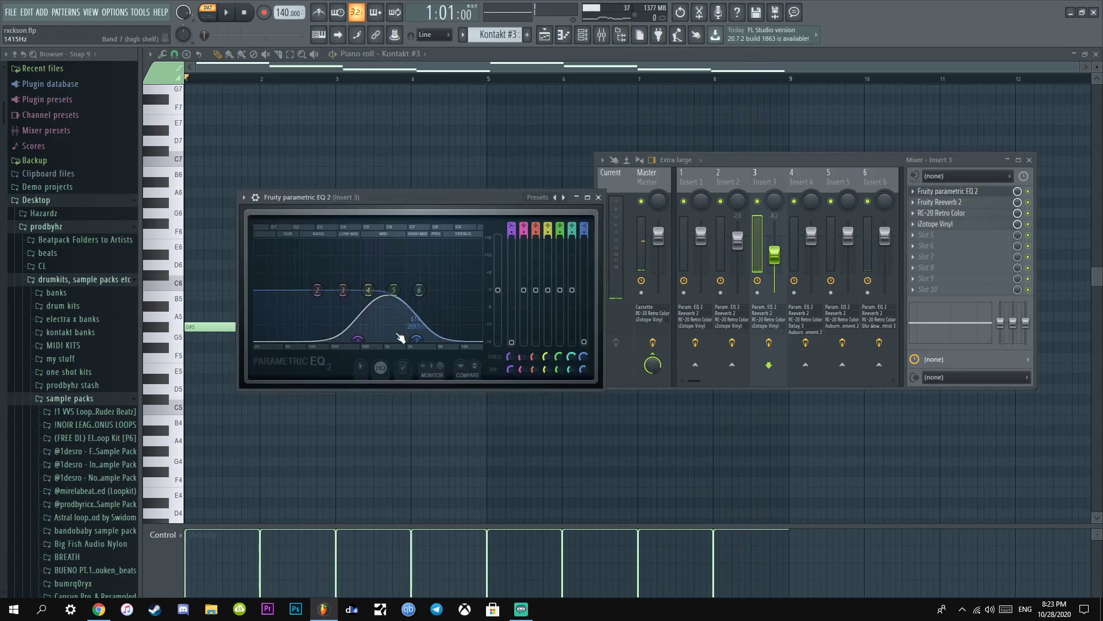
pyautogui.press('space')
pyautogui.press('space')
pyautogui.click(943, 202)
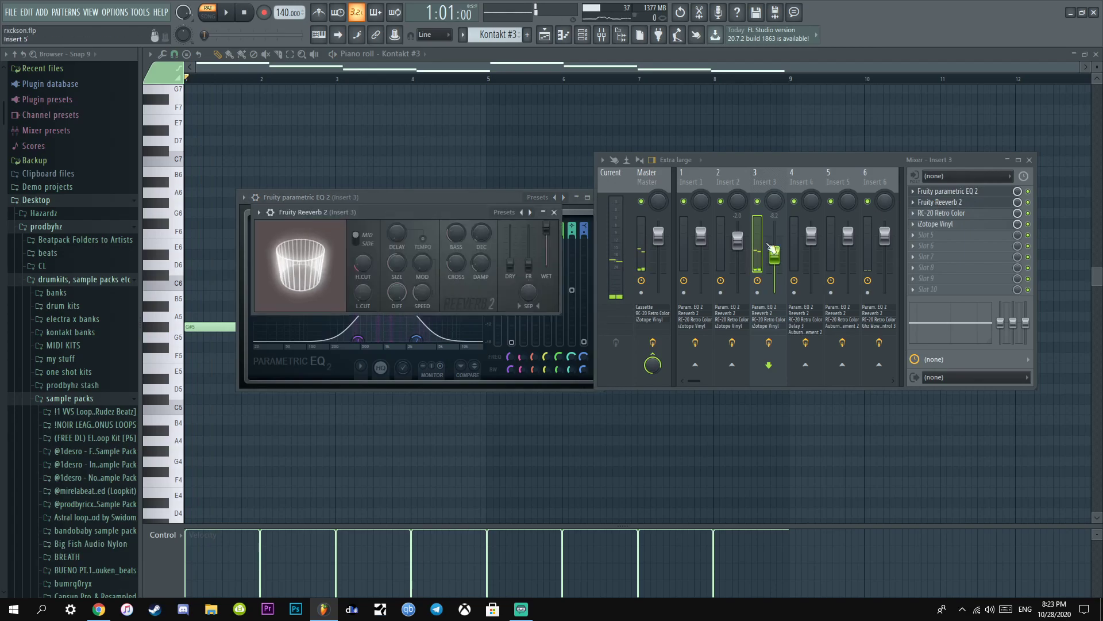
pyautogui.click(943, 213)
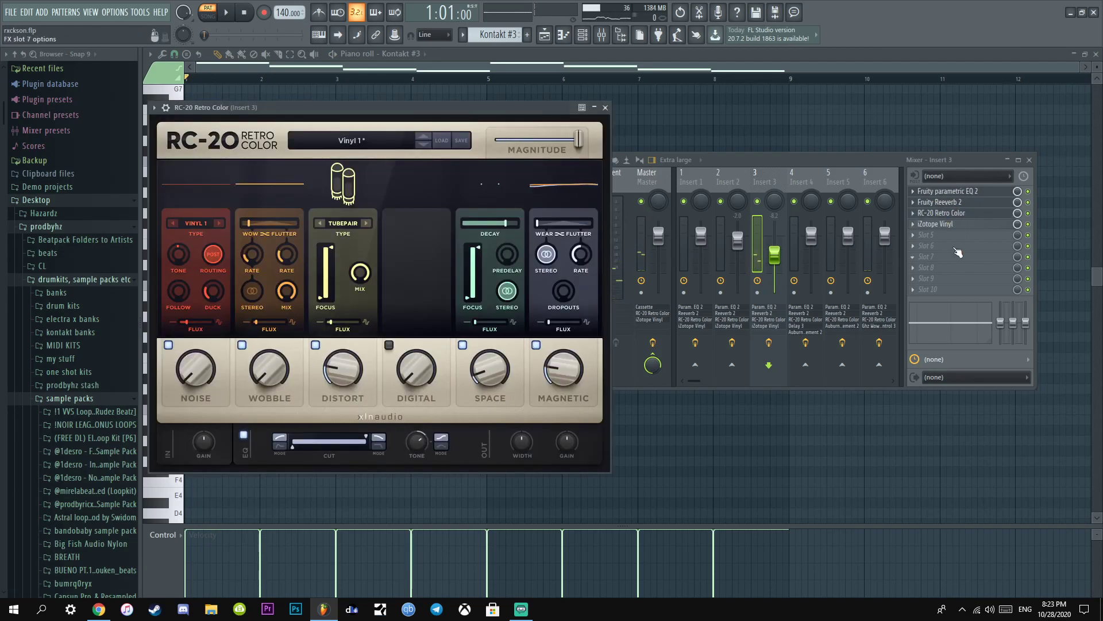
pyautogui.click(963, 225)
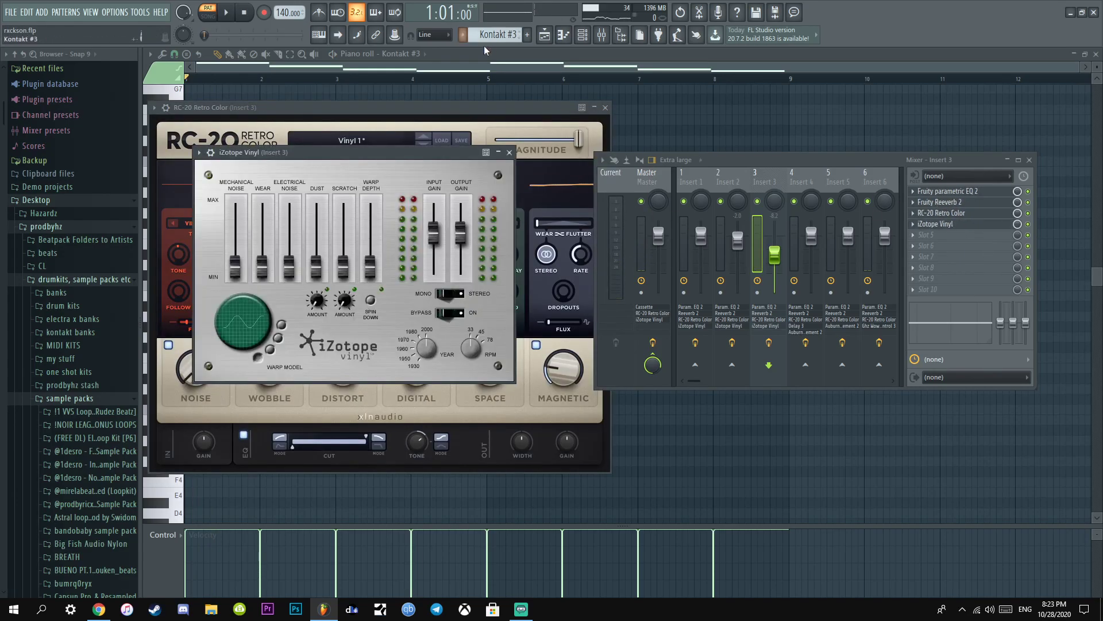
pyautogui.click(605, 107)
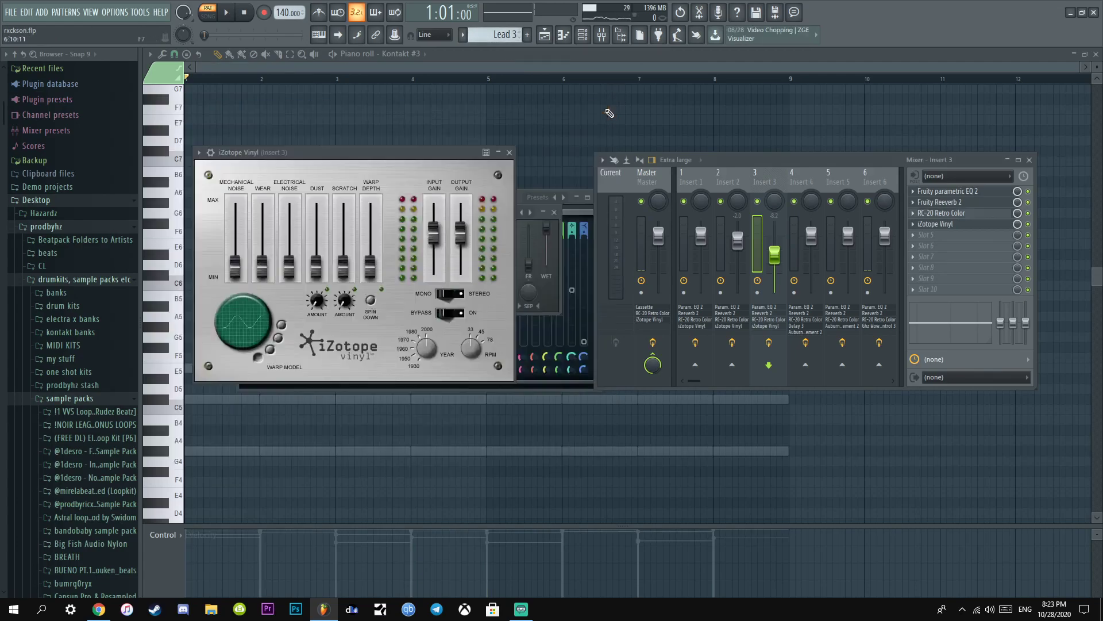
pyautogui.click(511, 154)
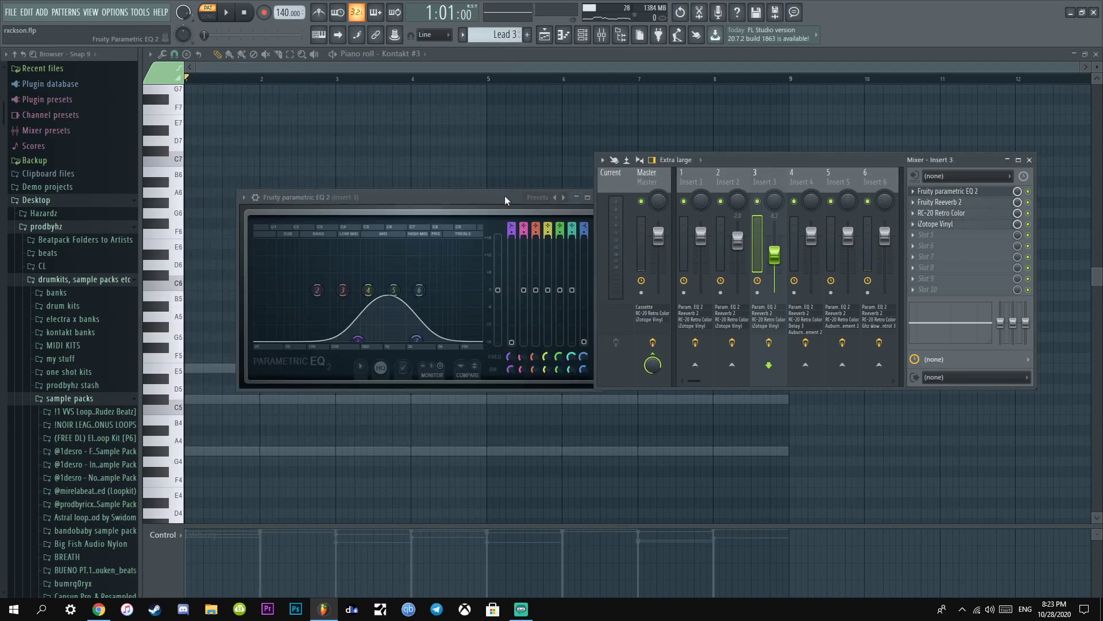
pyautogui.click(522, 194)
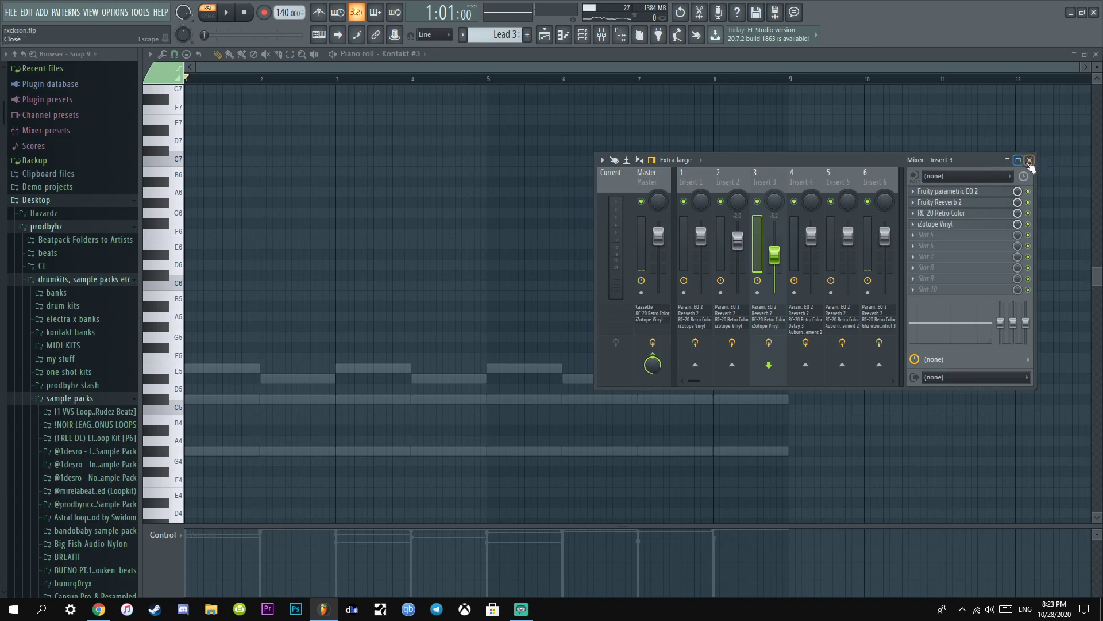
pyautogui.click(1029, 161)
# Inspect Pluck 1_2's reversed-sample settings, then open its repeating chord notes in the piano roll.
pyautogui.scroll(-2, 493, 26)
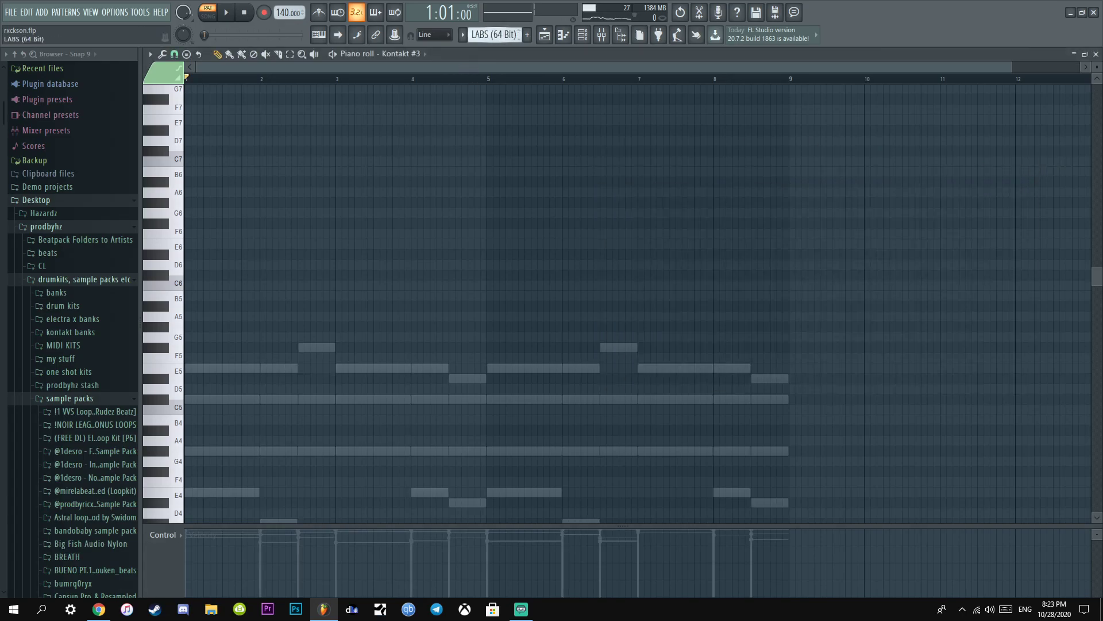
pyautogui.click(581, 36)
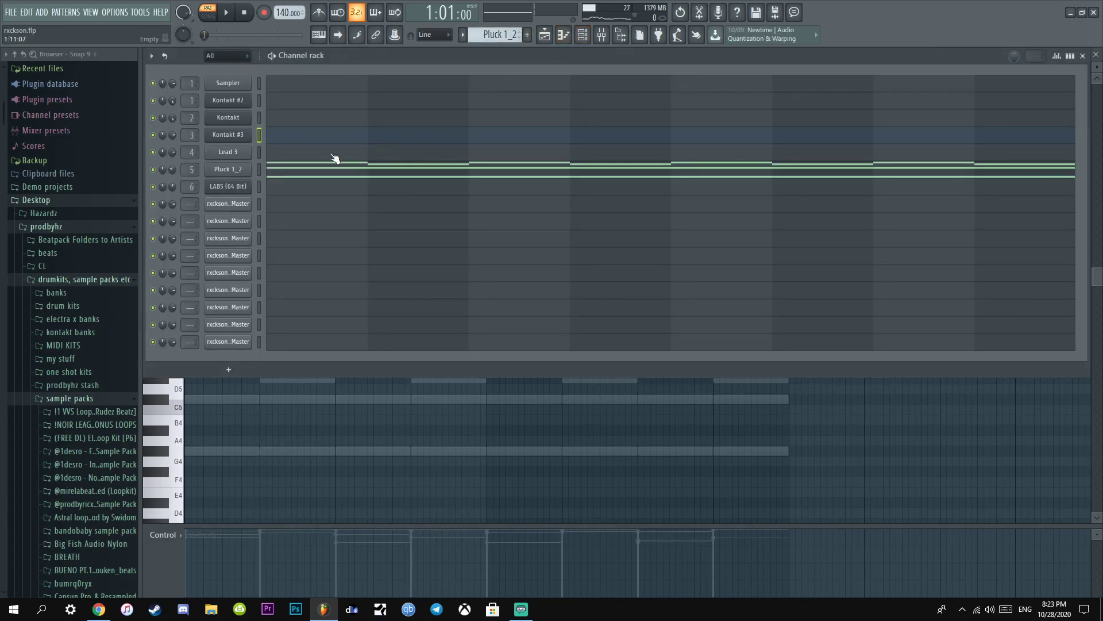
pyautogui.click(243, 179)
pyautogui.click(164, 129)
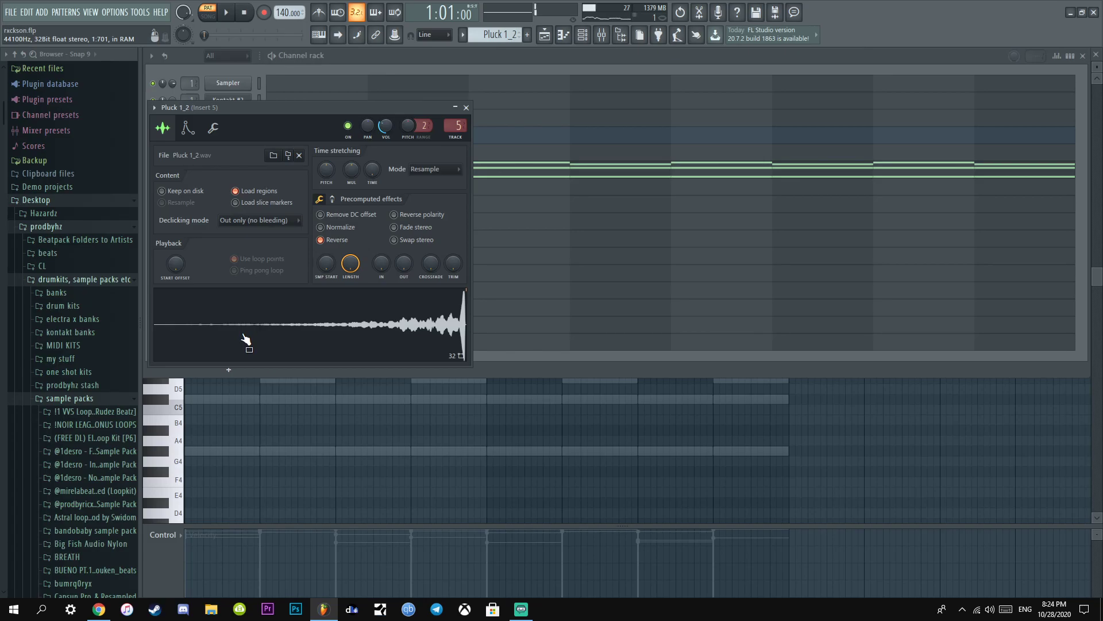
pyautogui.click(466, 107)
pyautogui.click(410, 172)
# Play and stop the Pluck 1_2 chords, then switch the piano roll to LABS (64 Bit).
pyautogui.scroll(-1, 339, 148)
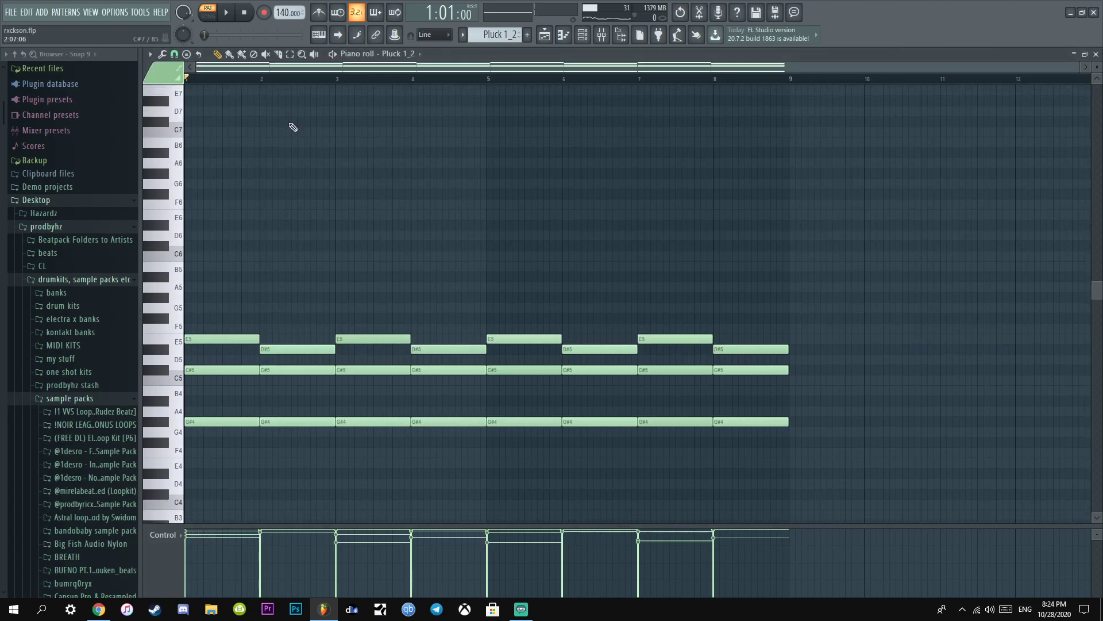
pyautogui.press('space')
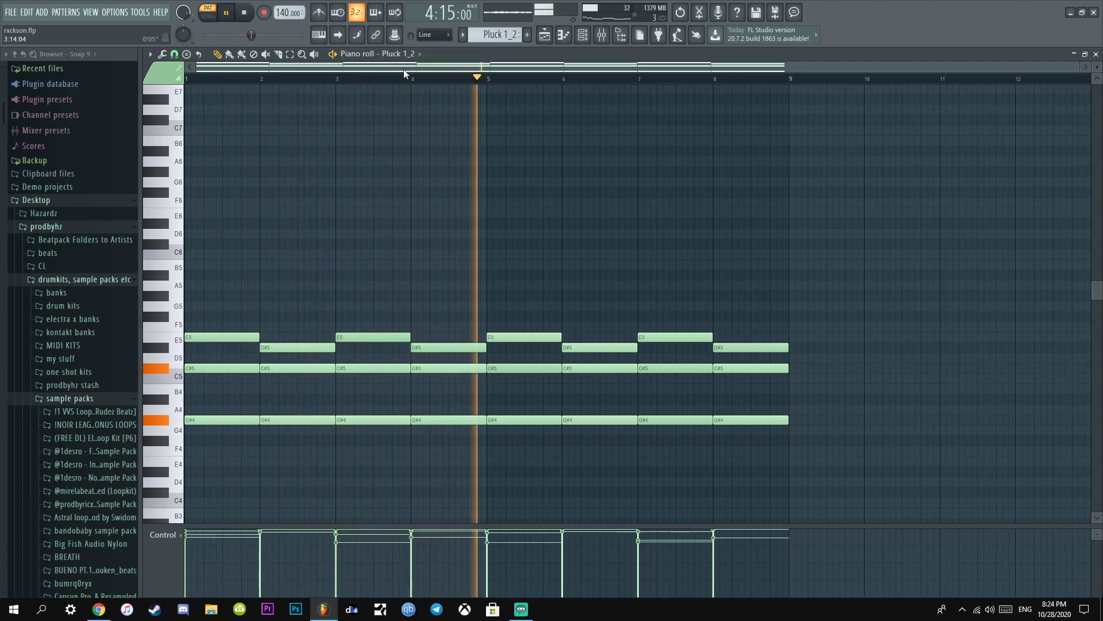
pyautogui.press('space')
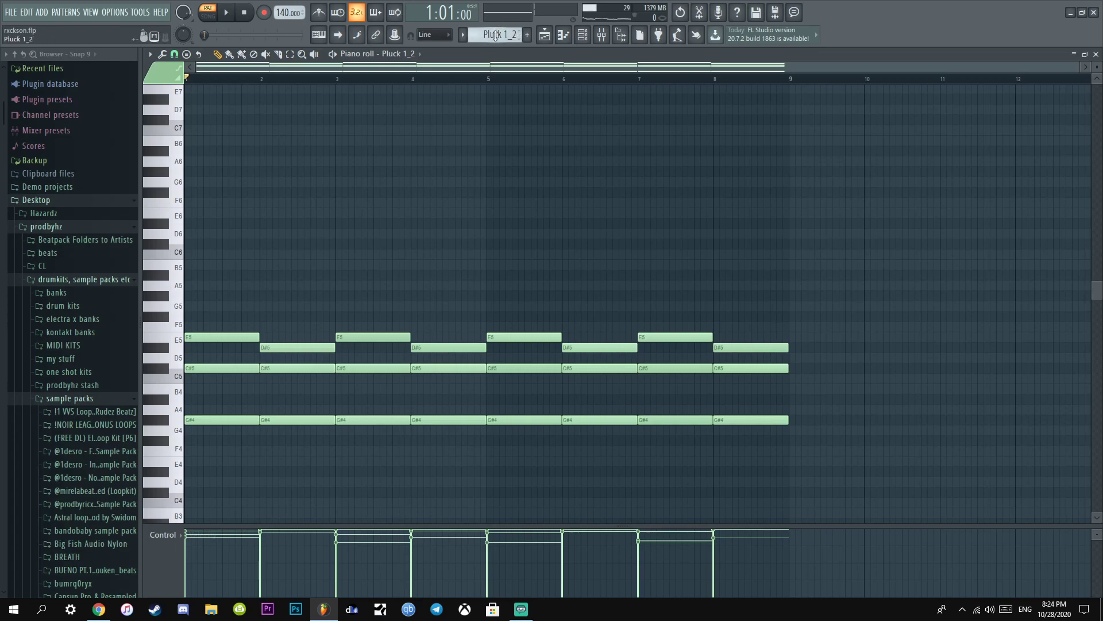
pyautogui.scroll(-1, 497, 39)
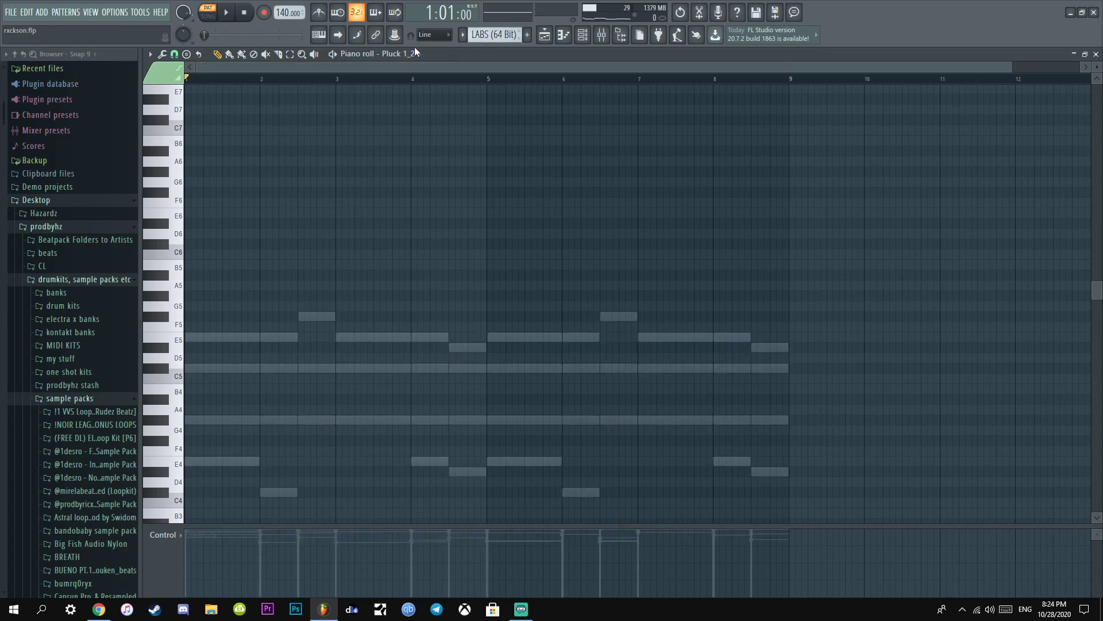
# Select LABS (64 Bit) and preview a note on its Soft Piano instrument.
pyautogui.click(402, 54)
pyautogui.click(409, 249)
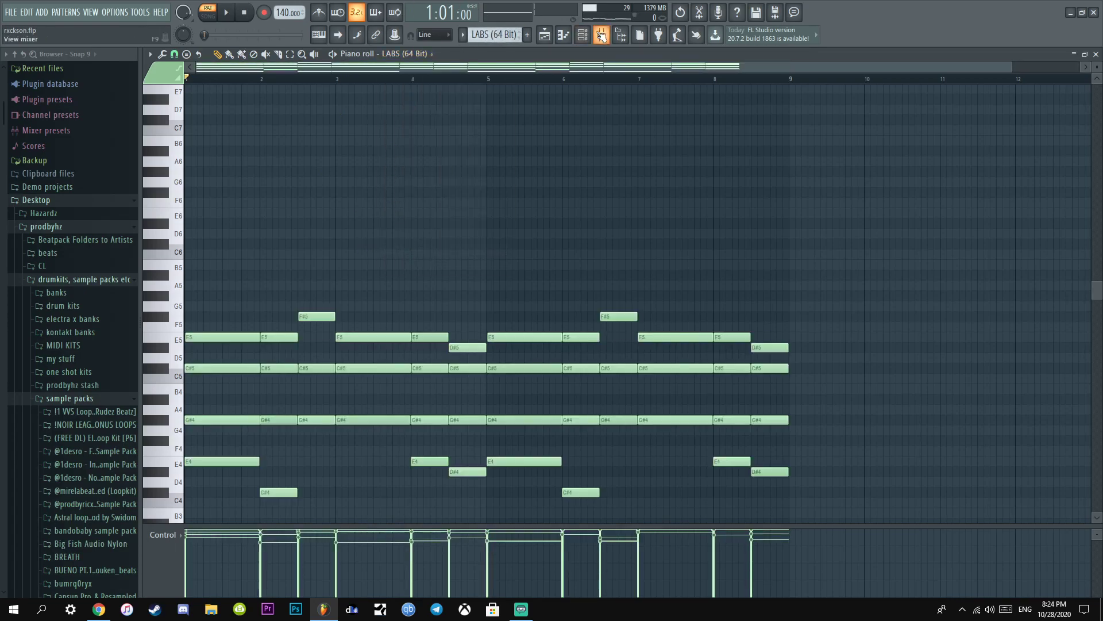
pyautogui.click(582, 35)
pyautogui.click(224, 186)
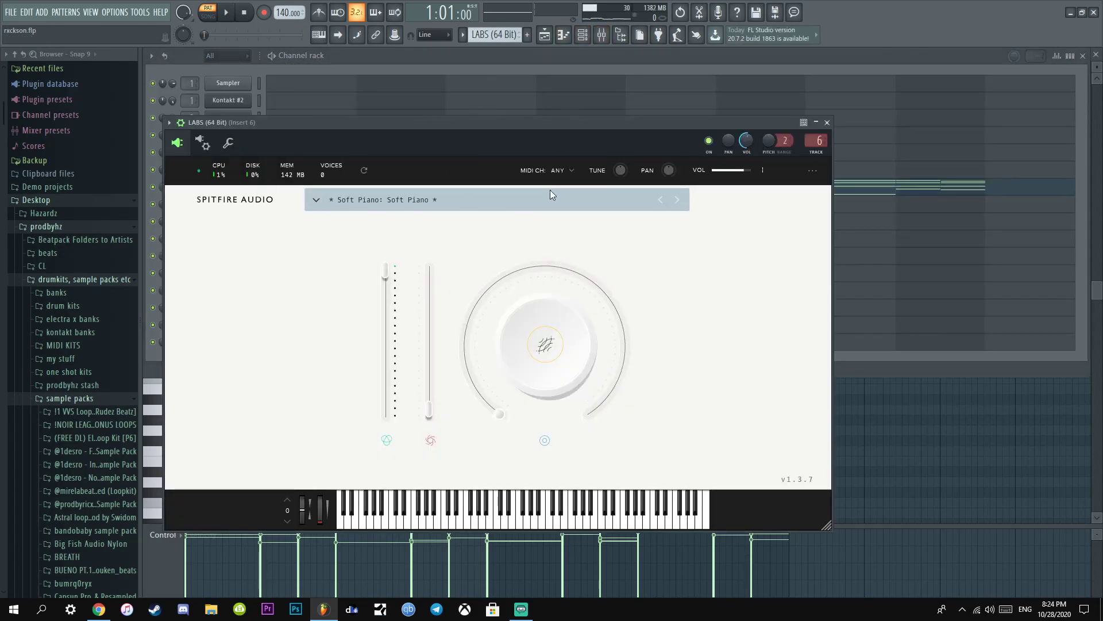
pyautogui.click(571, 514)
pyautogui.click(827, 123)
# Show the LABS (64 Bit) notes in the piano roll and play the soft piano part.
pyautogui.click(719, 183)
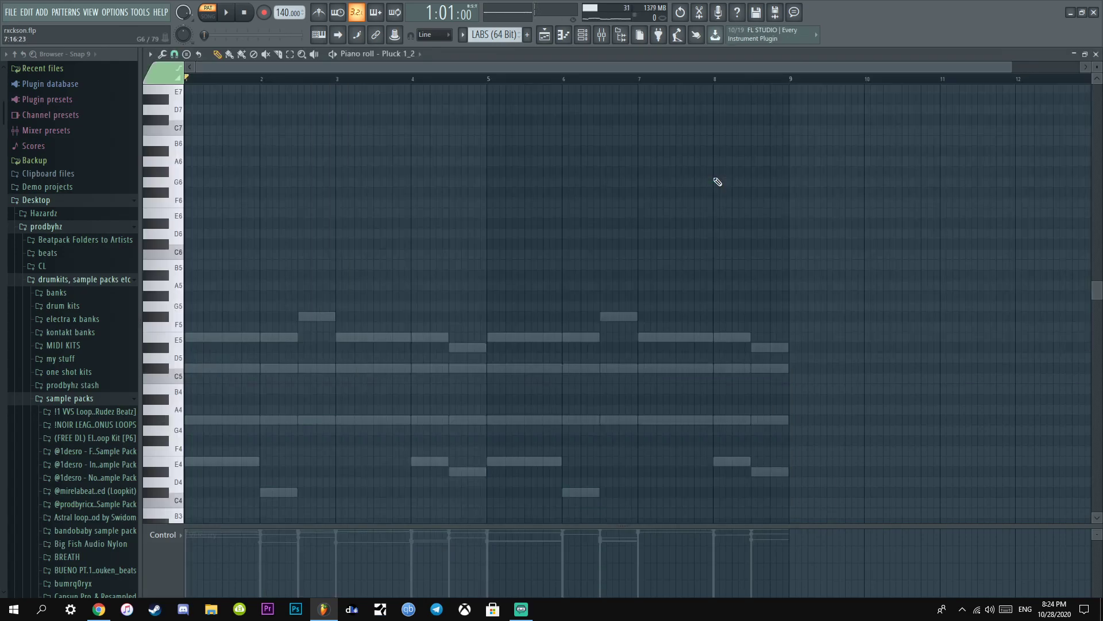
pyautogui.scroll(-4, 567, 244)
pyautogui.click(402, 55)
pyautogui.click(423, 246)
pyautogui.press('space')
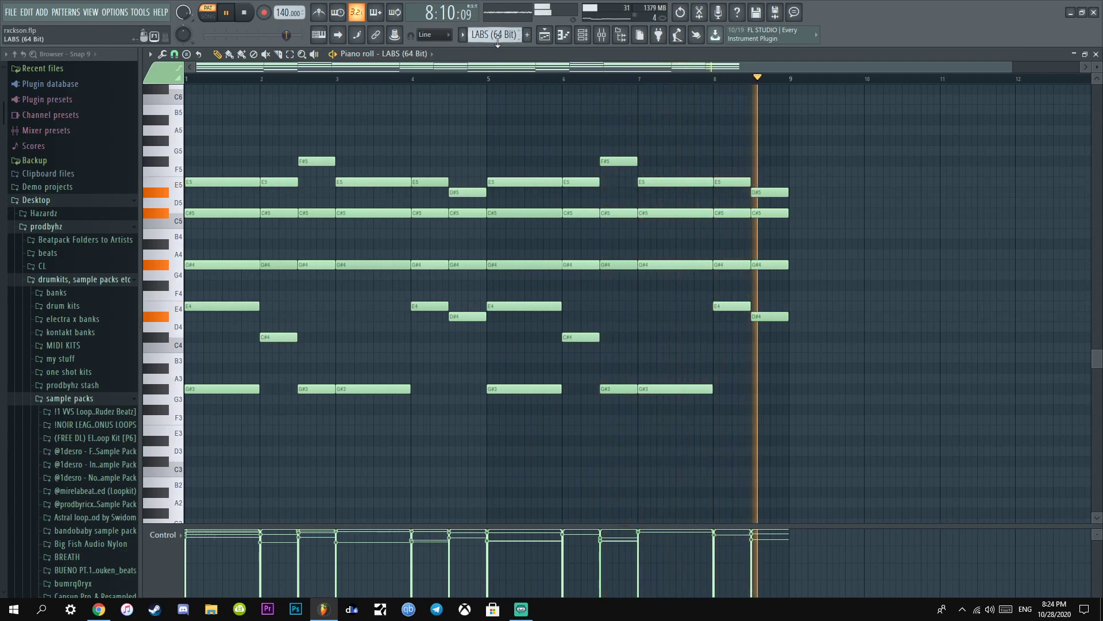
# Stop playback, audition Insert 6 in the mixer and open its parametric EQ.
pyautogui.press('space')
pyautogui.click(602, 35)
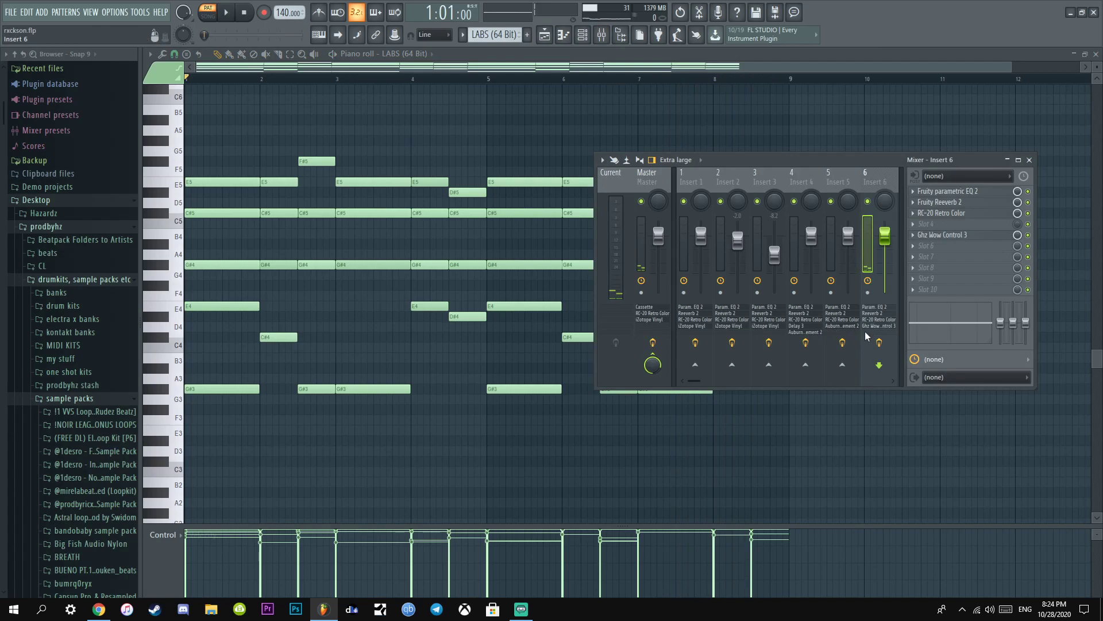
pyautogui.press('space')
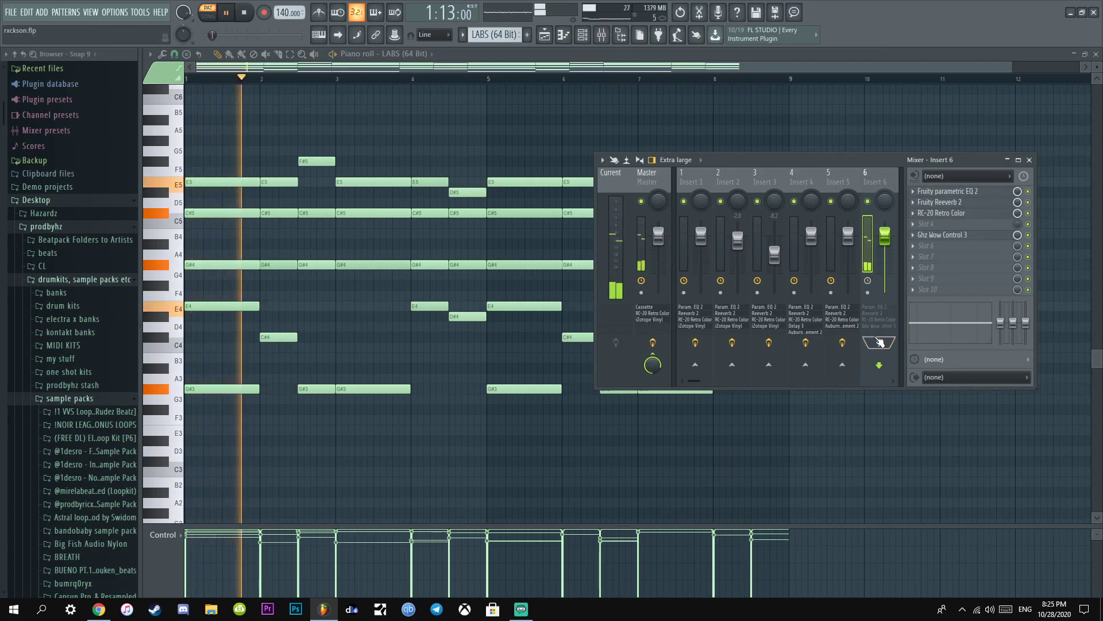
pyautogui.press('space')
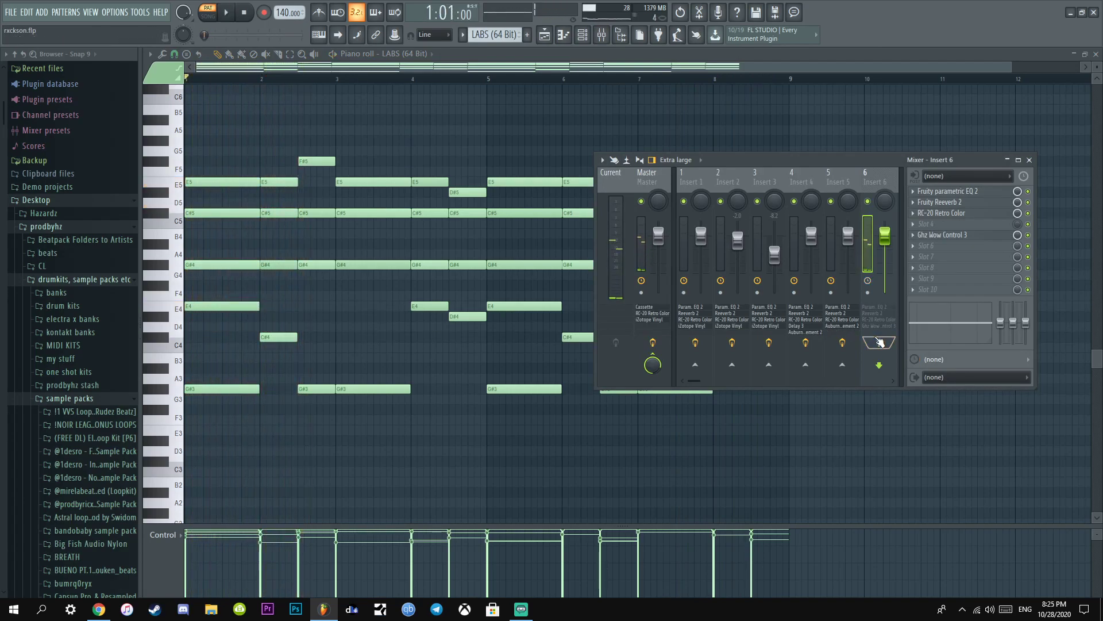
pyautogui.click(974, 193)
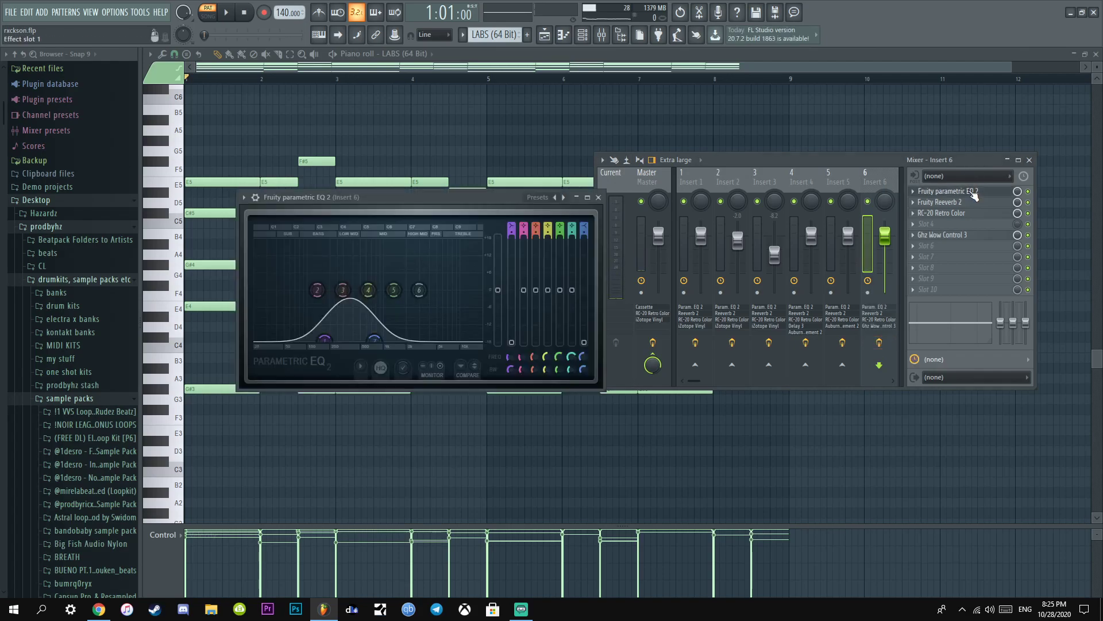
pyautogui.click(974, 194)
pyautogui.click(974, 194)
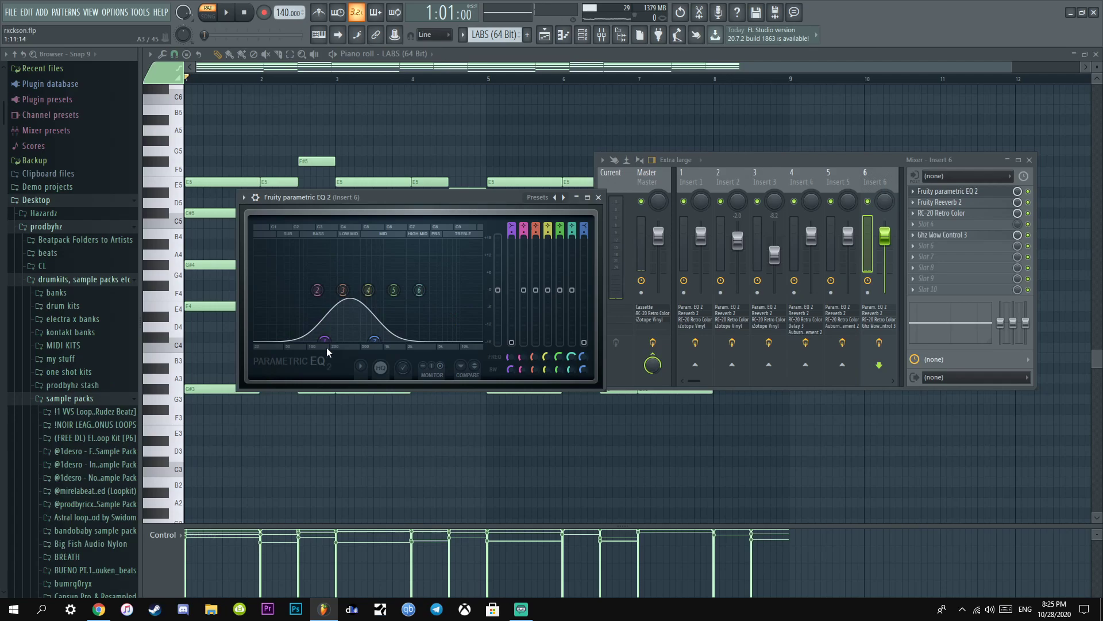
# Inspect and close Insert 6's RC-20 Retro Color and Ghz Wow Control 3 effects.
pyautogui.click(972, 213)
pyautogui.click(971, 213)
pyautogui.click(958, 213)
pyautogui.click(595, 108)
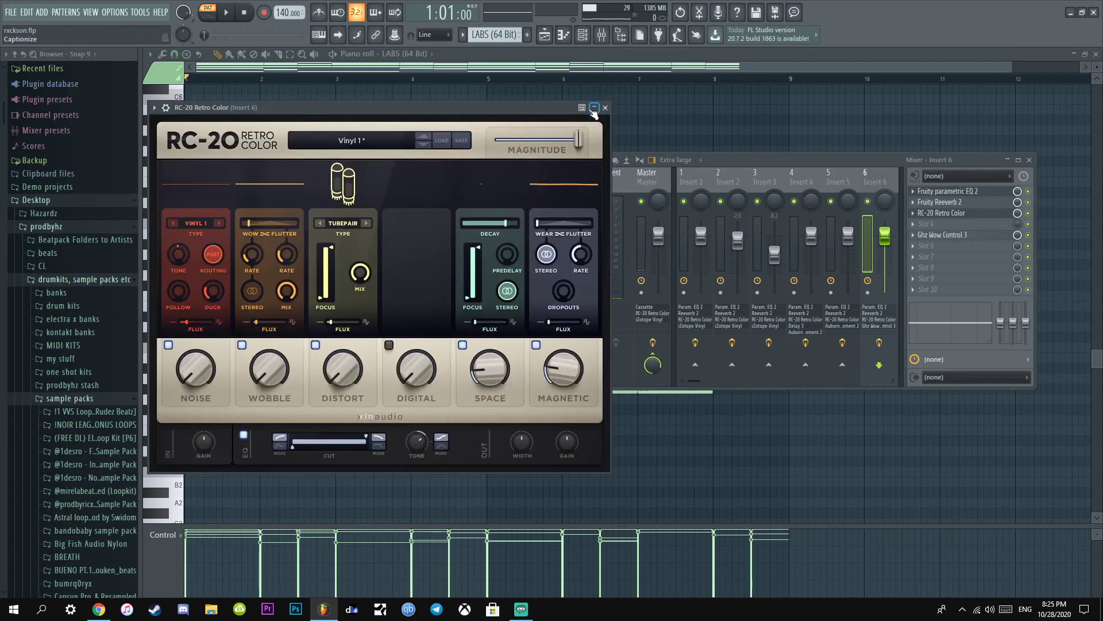
pyautogui.click(605, 108)
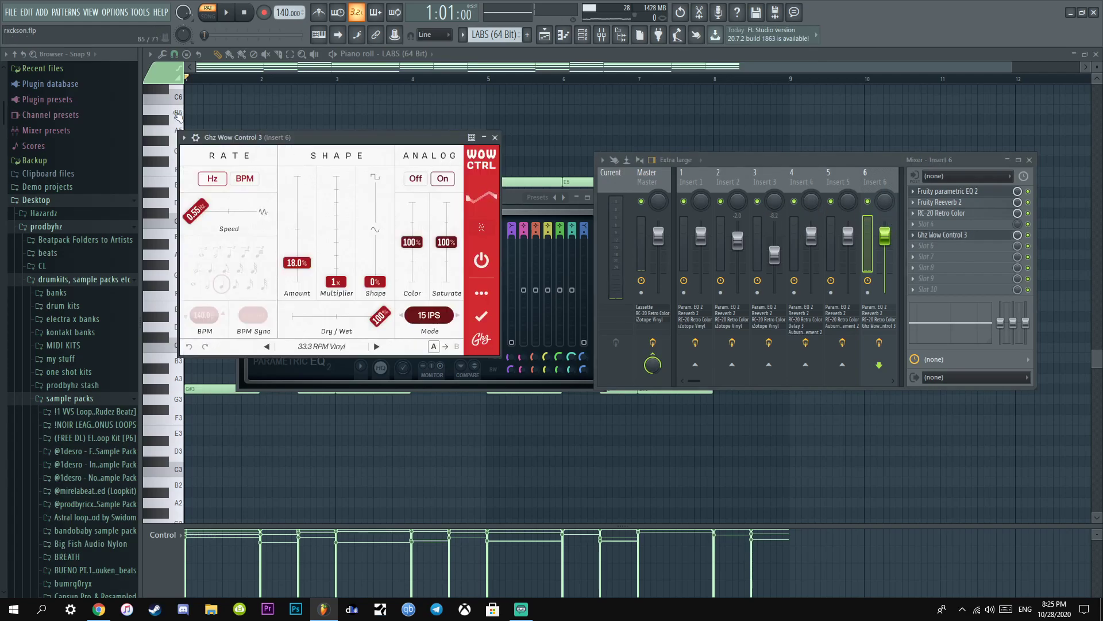
pyautogui.moveTo(282, 138); pyautogui.dragTo(382, 117)
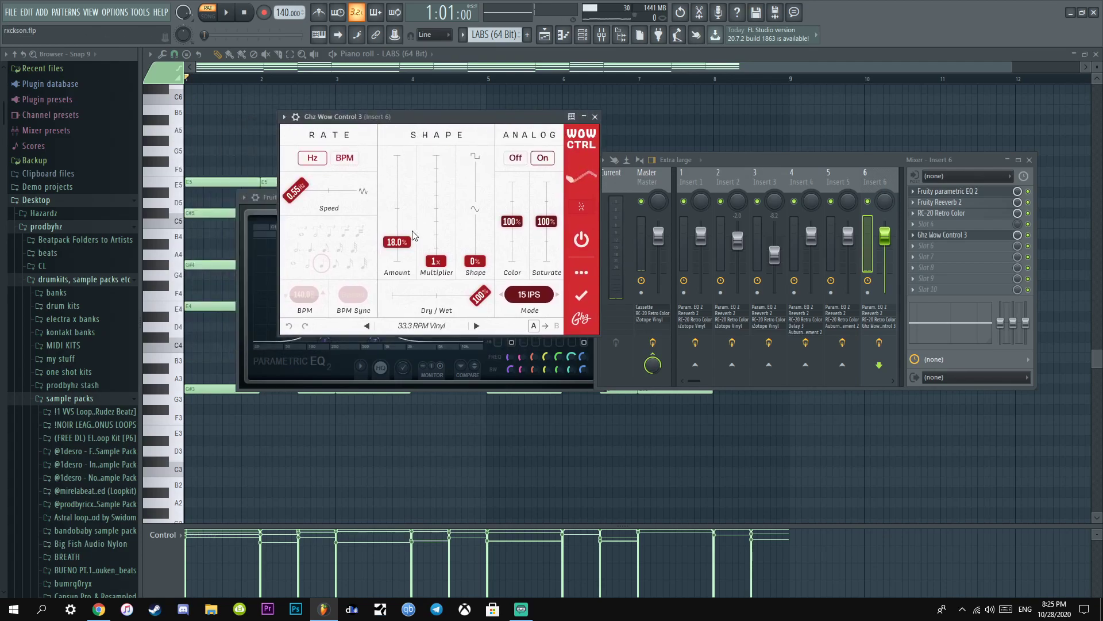
pyautogui.click(595, 117)
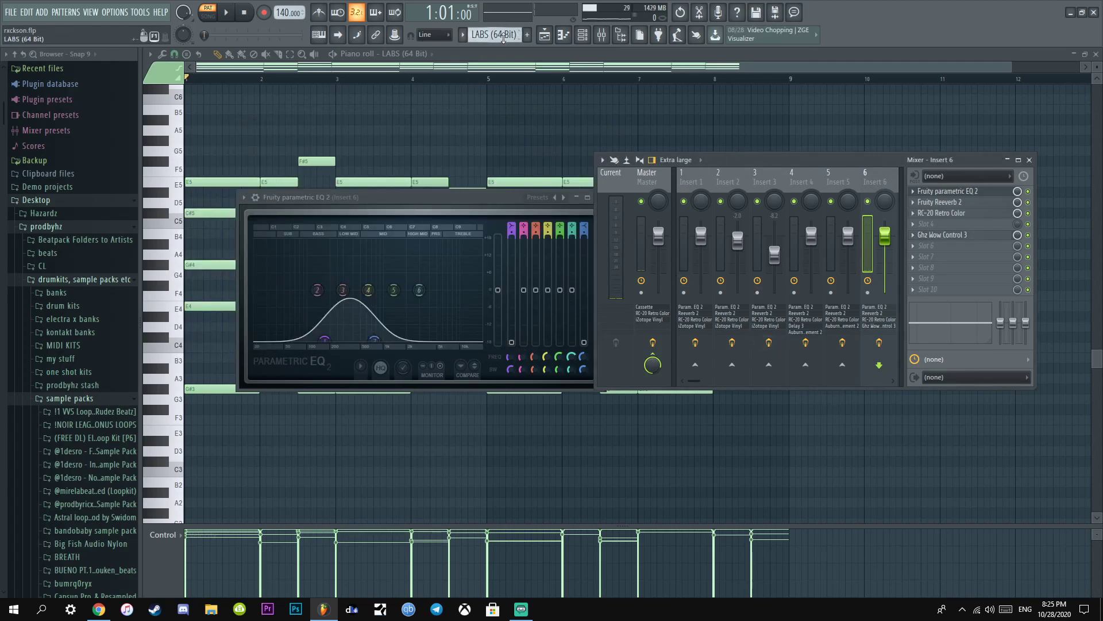
pyautogui.scroll(-1, 495, 34)
pyautogui.scroll(3, 508, 38)
# Close the piano roll, mixer, channel rack and Parametric EQ 2 windows.
pyautogui.click(1096, 54)
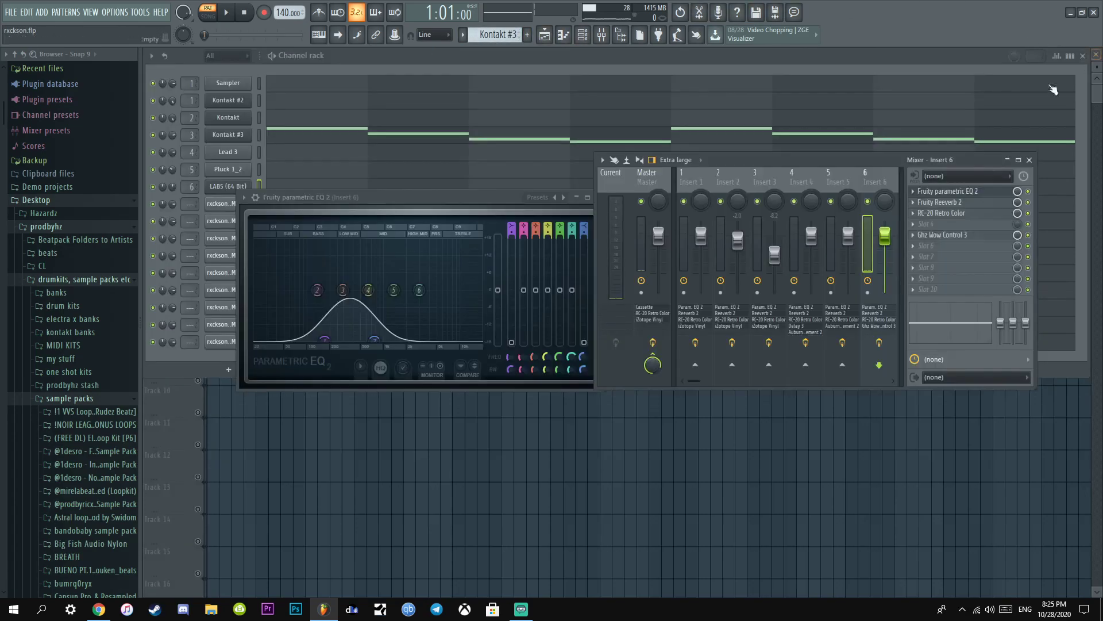
pyautogui.click(1029, 159)
pyautogui.click(582, 35)
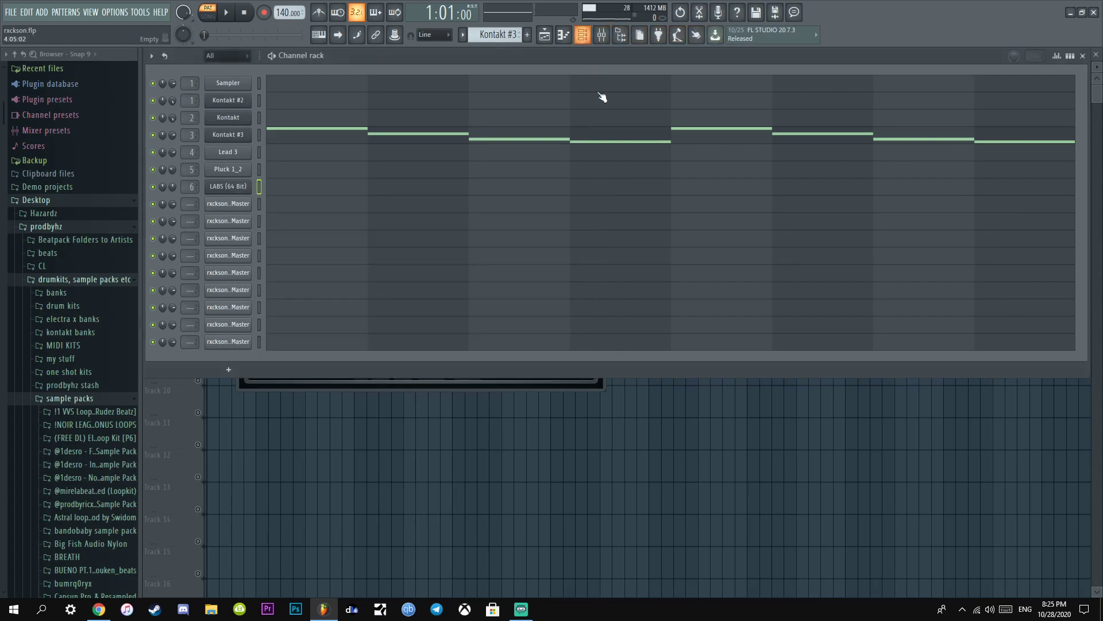
pyautogui.click(582, 35)
pyautogui.click(588, 199)
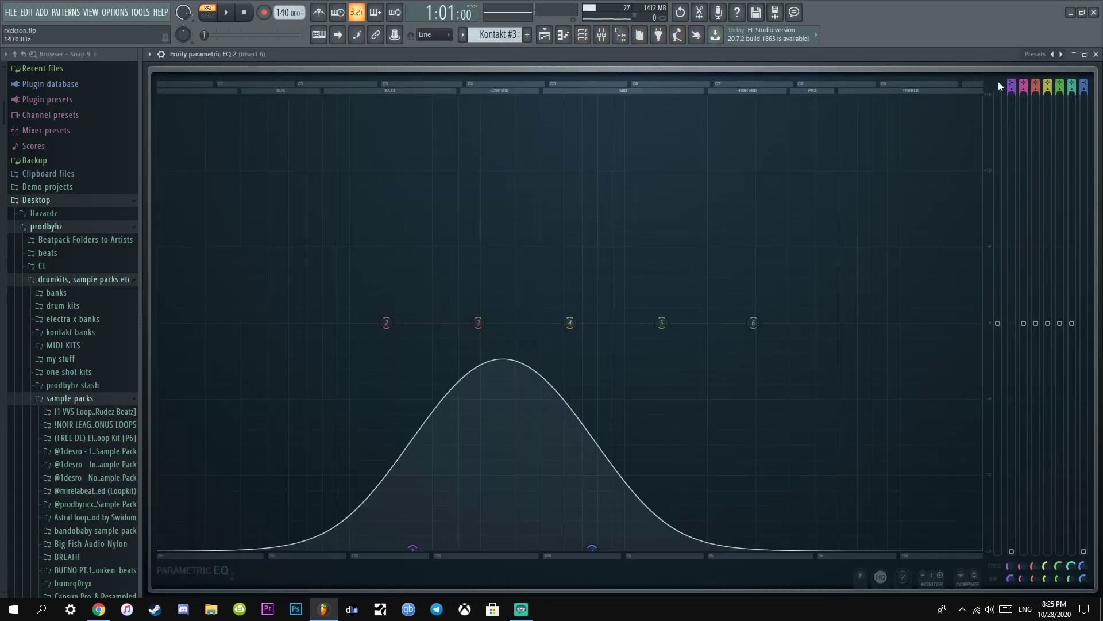
pyautogui.click(1085, 54)
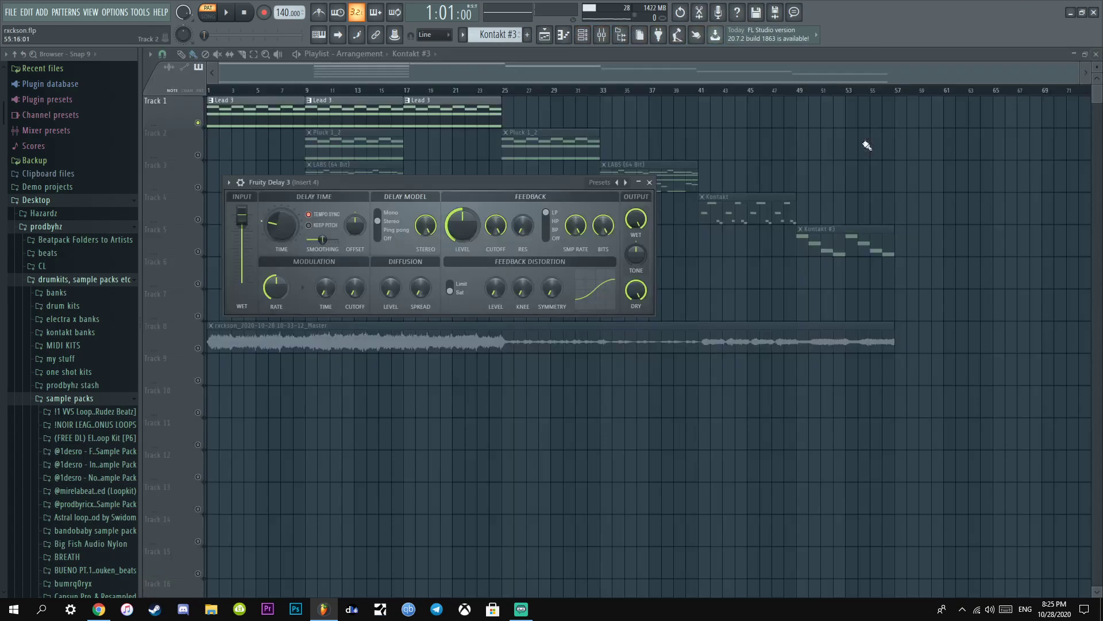
pyautogui.click(652, 181)
# Switch to song mode, un-solo Track 1 and mute the Track 8 audio clip.
pyautogui.press('l')
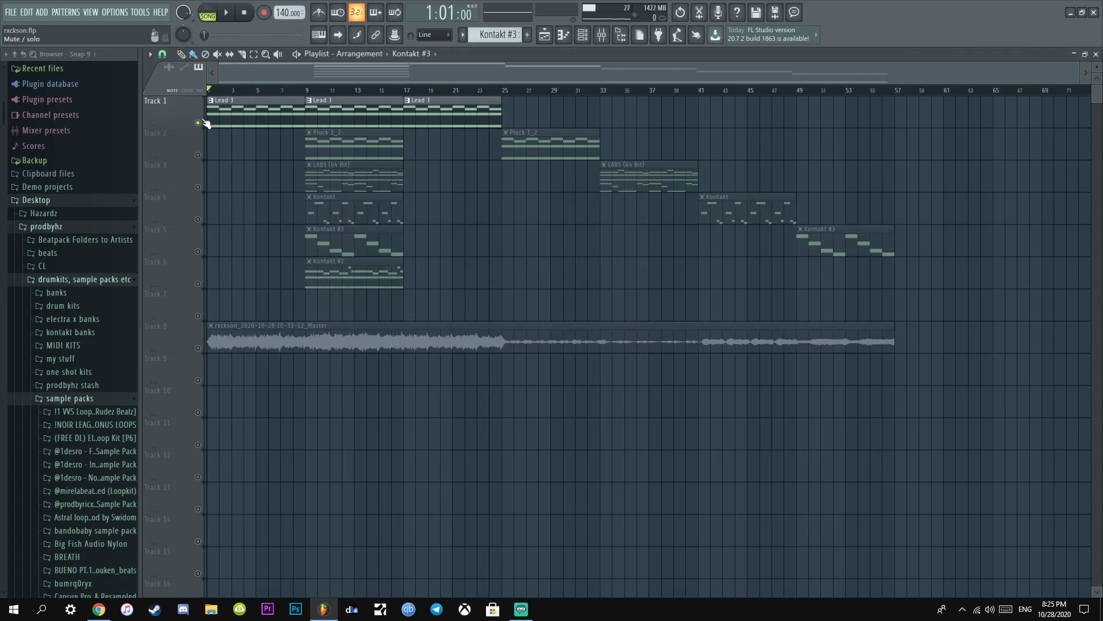
pyautogui.rightClick(198, 122)
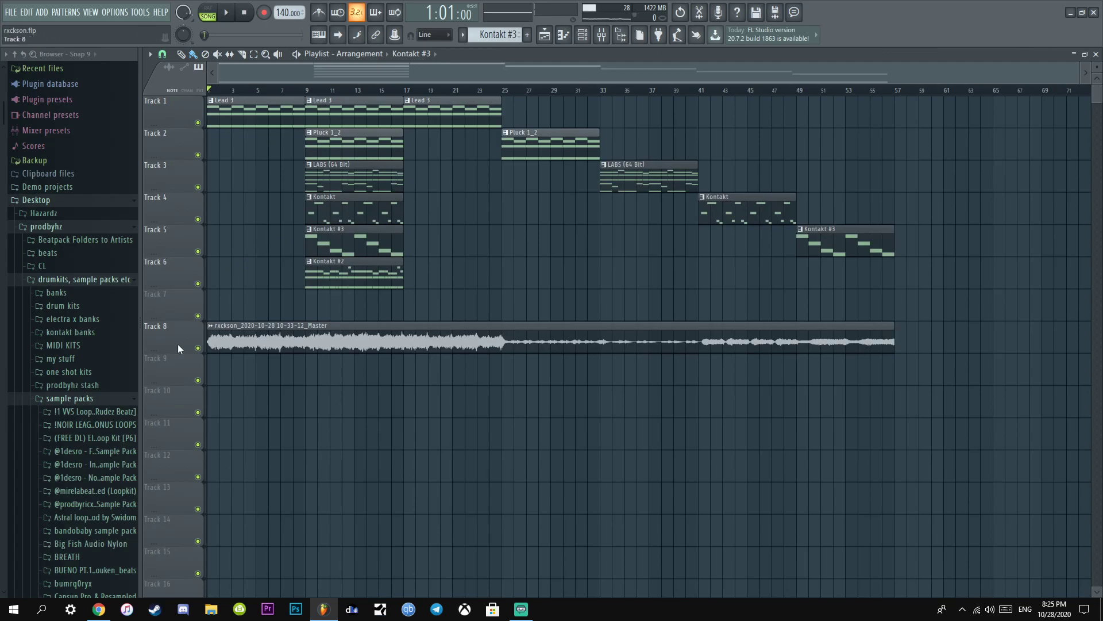
pyautogui.click(198, 348)
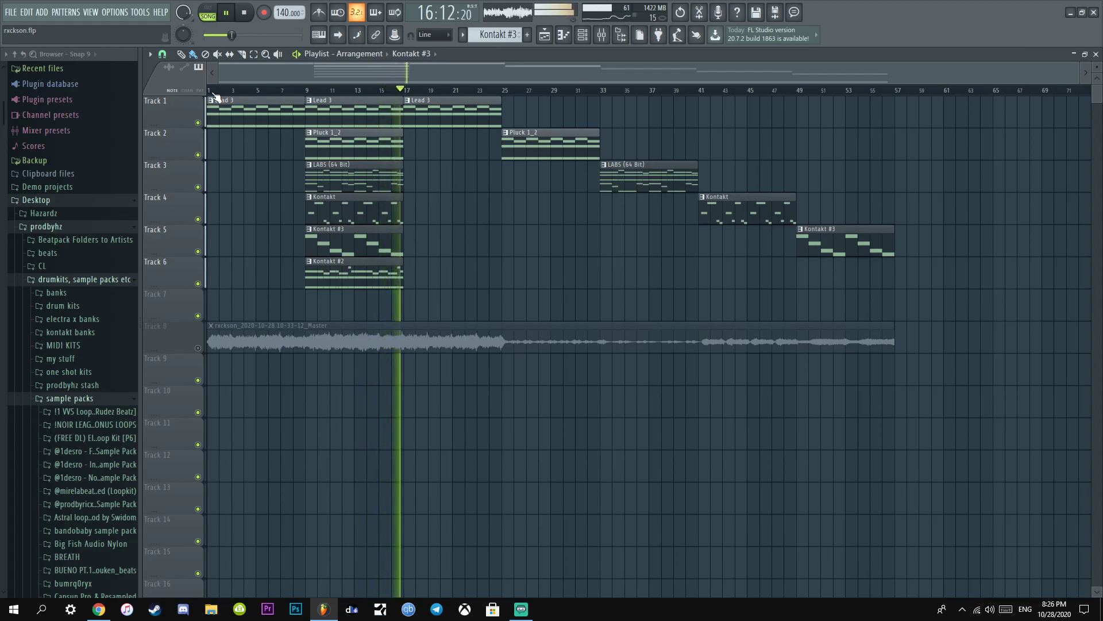
# Stop playback, arm the master channel for recording and render it with Ctrl+R.
pyautogui.press('space')
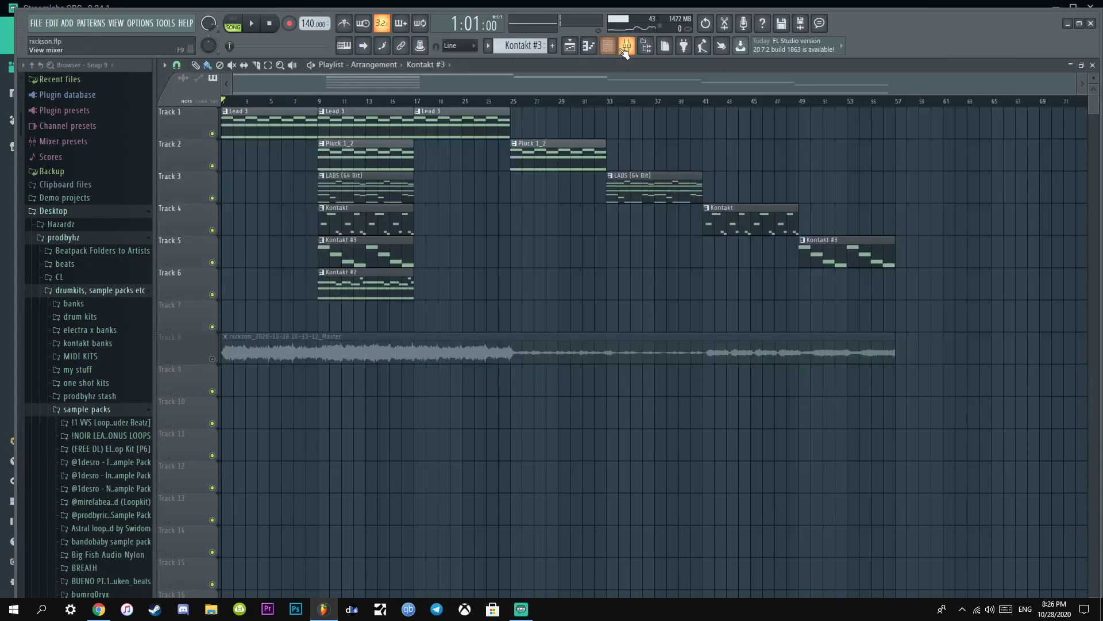
pyautogui.click(627, 45)
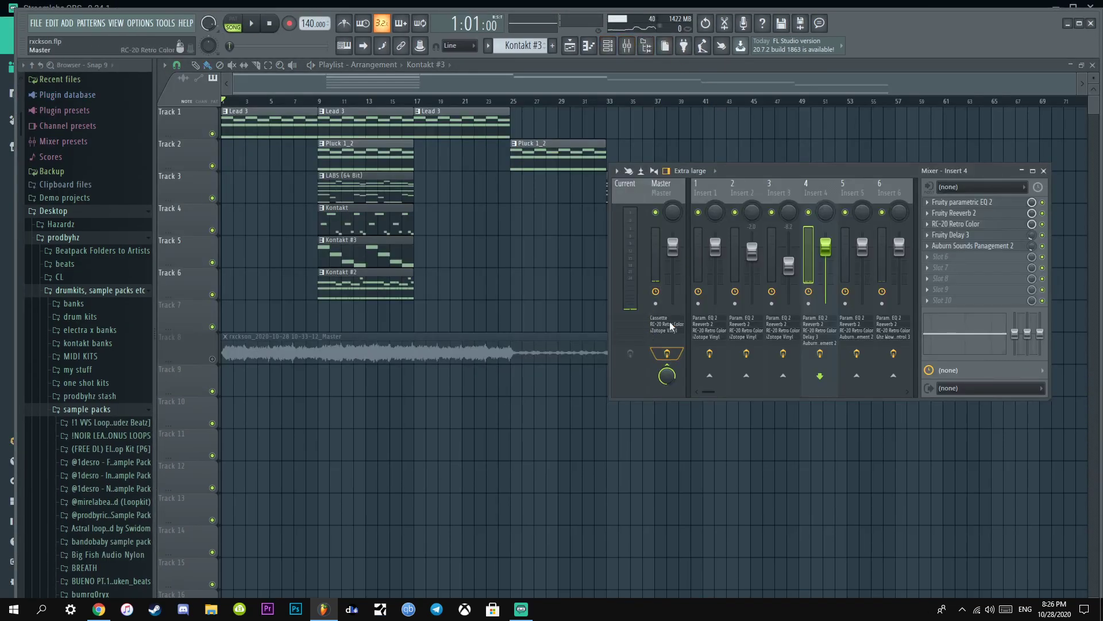
pyautogui.click(658, 306)
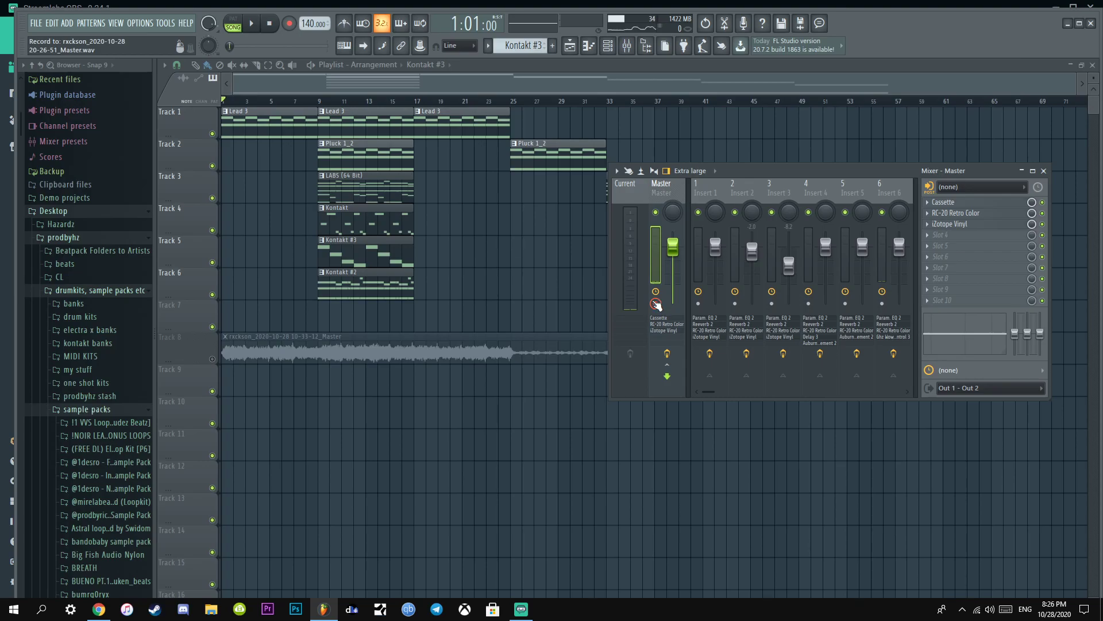
pyautogui.hotkey('ctrl', 'r')
# Close the render dialog and mixer, then open the Track 8 audio clip's settings.
pyautogui.click(653, 190)
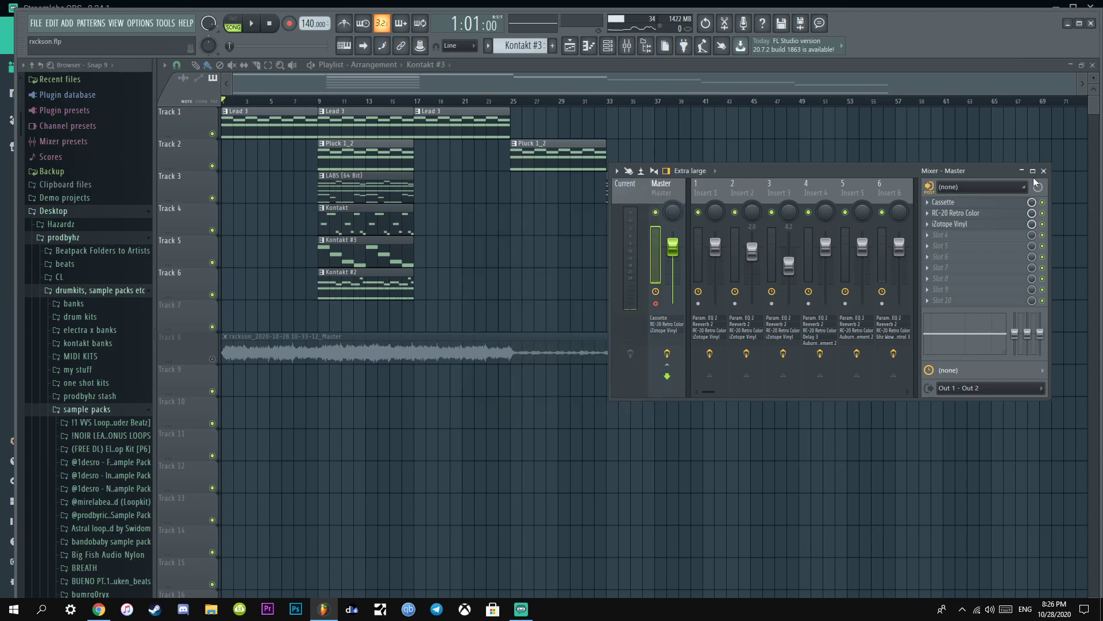
pyautogui.click(1044, 171)
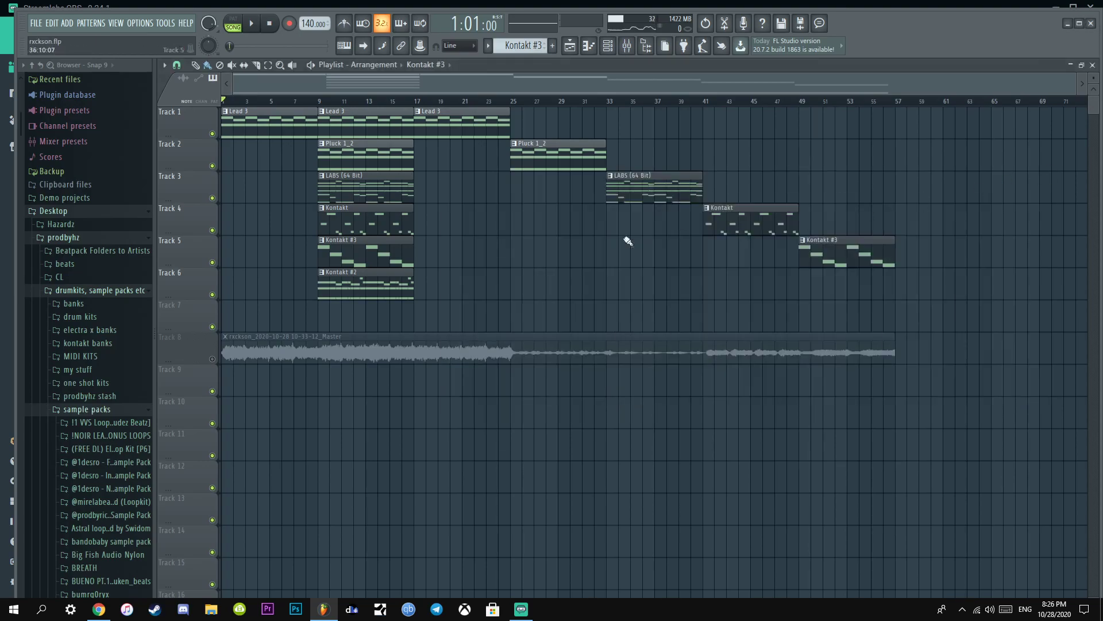
pyautogui.doubleClick(222, 361)
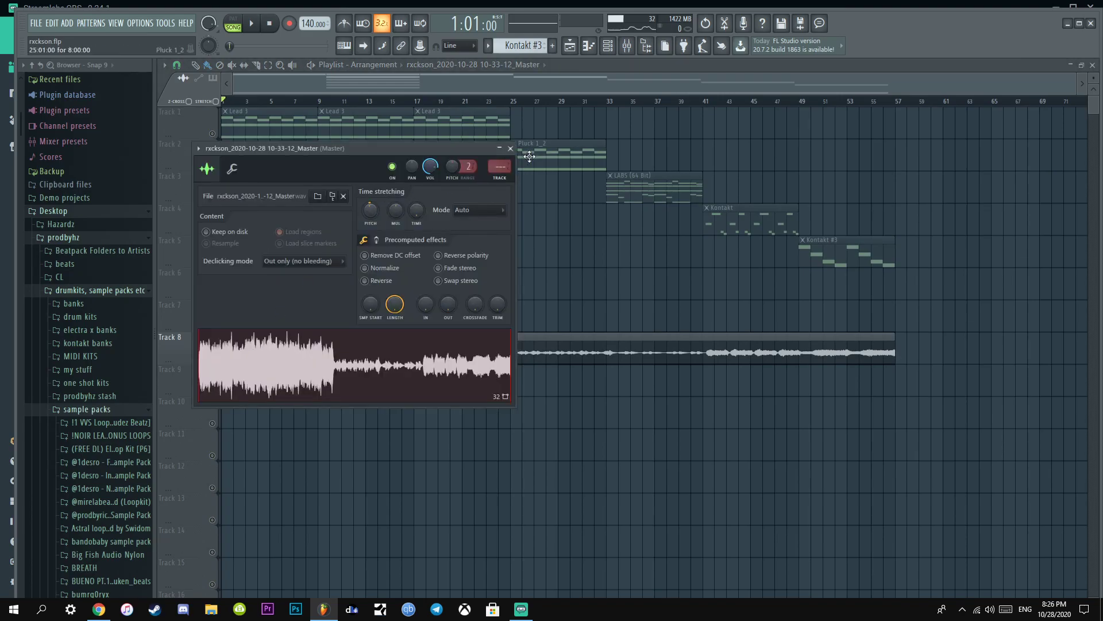
# Review the master's Cassette, RC-20 Retro Color and iZotope Vinyl effects, then restart playback.
pyautogui.click(511, 148)
pyautogui.click(627, 45)
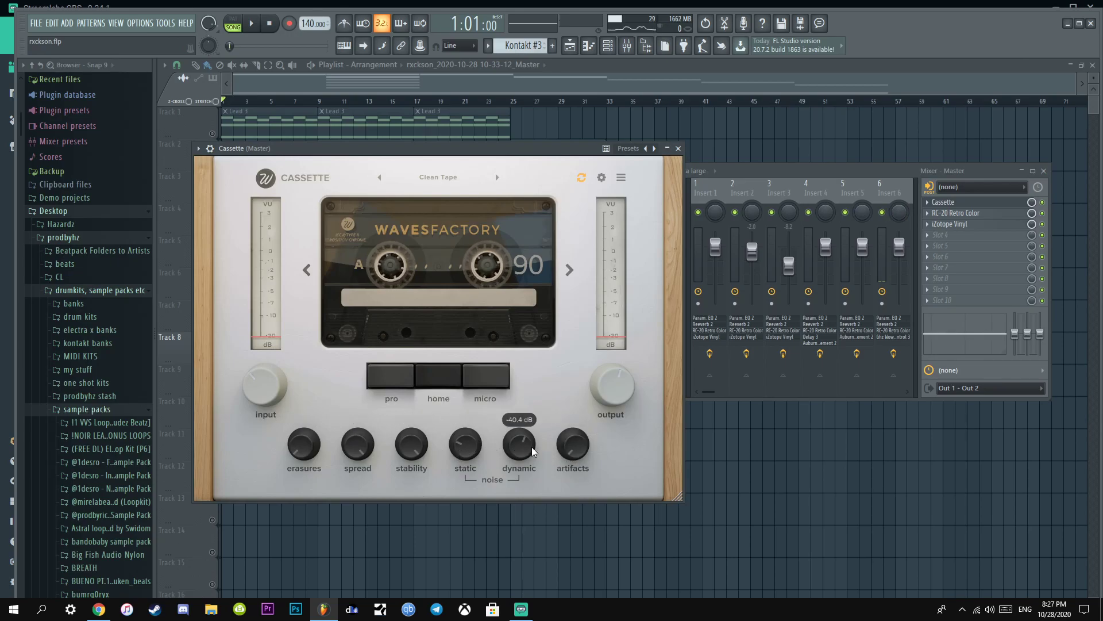
pyautogui.click(966, 214)
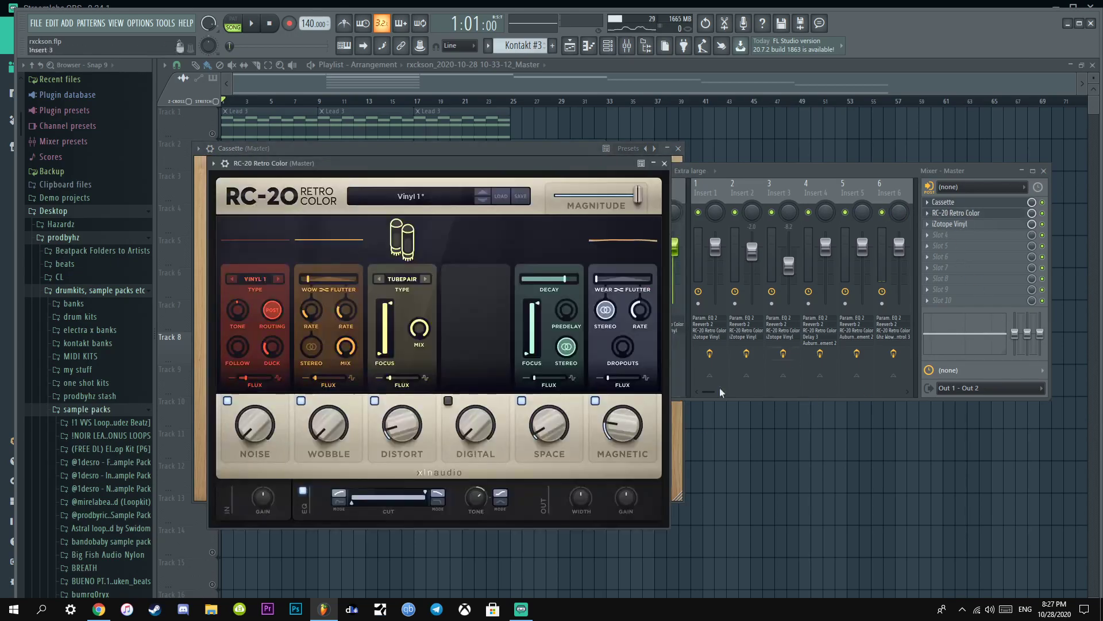
pyautogui.click(983, 224)
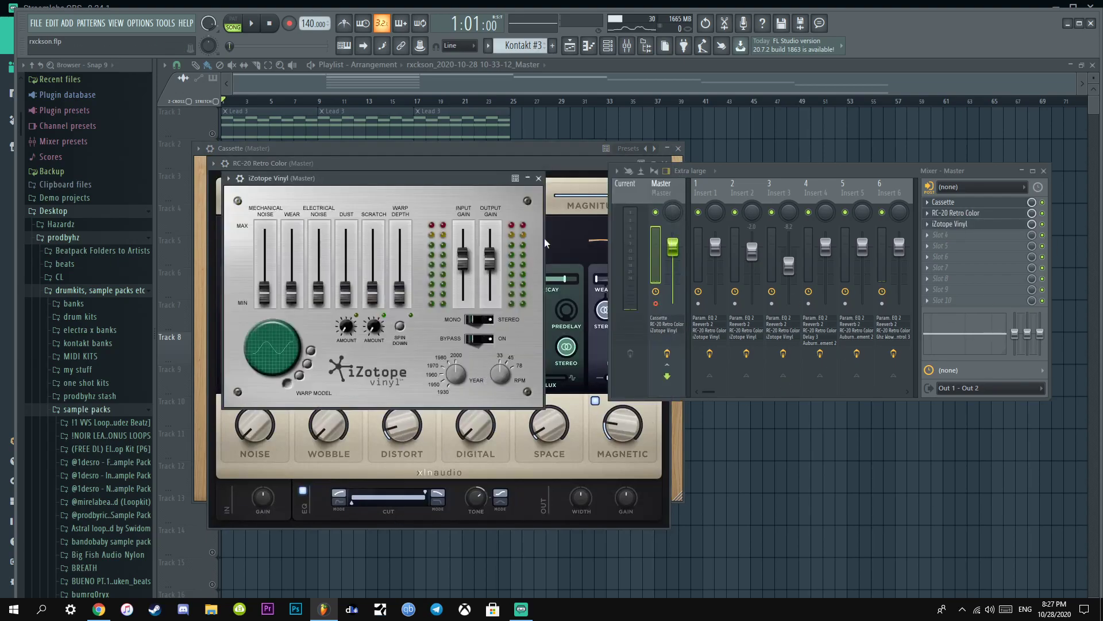
pyautogui.click(539, 178)
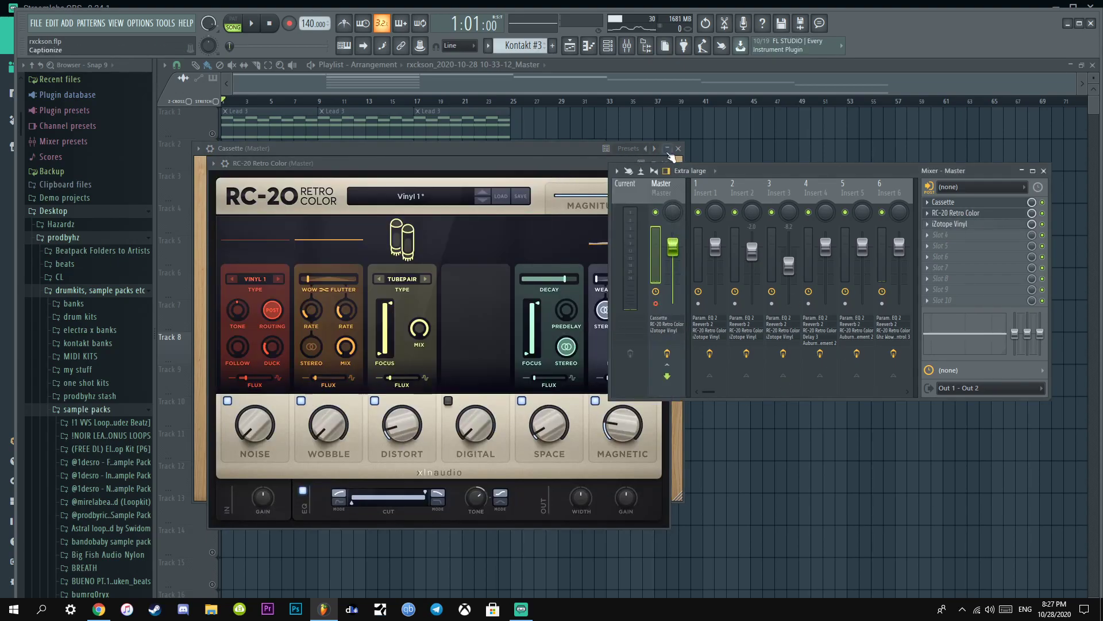
pyautogui.click(665, 163)
pyautogui.press('space')
pyautogui.click(678, 149)
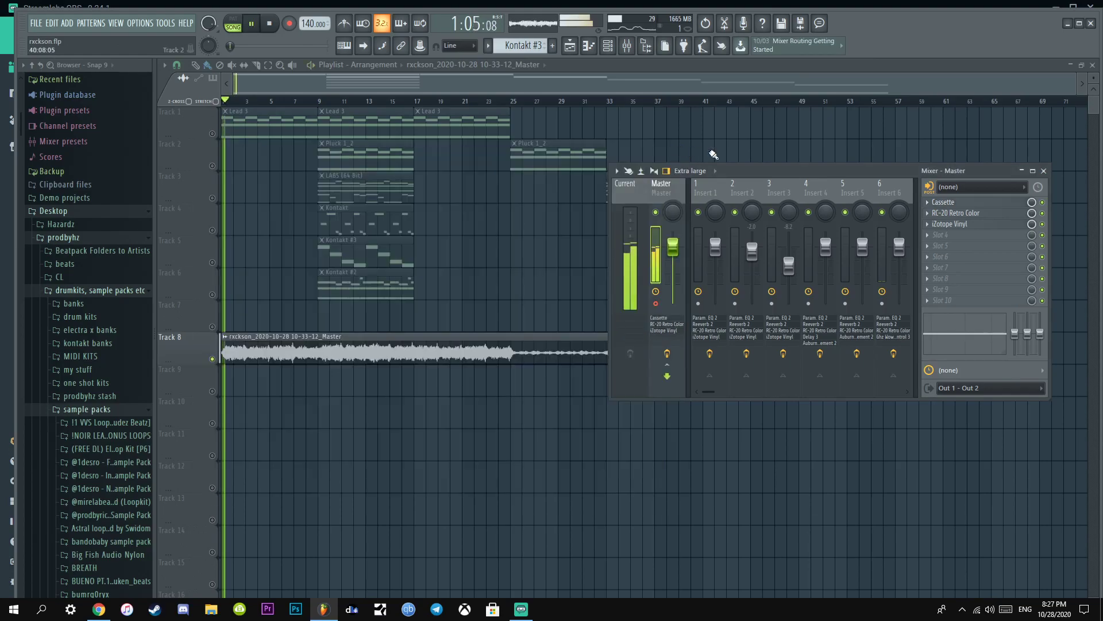
# Close the mixer so the playlist shows the song playing with the Track 8 clip.
pyautogui.click(1043, 171)
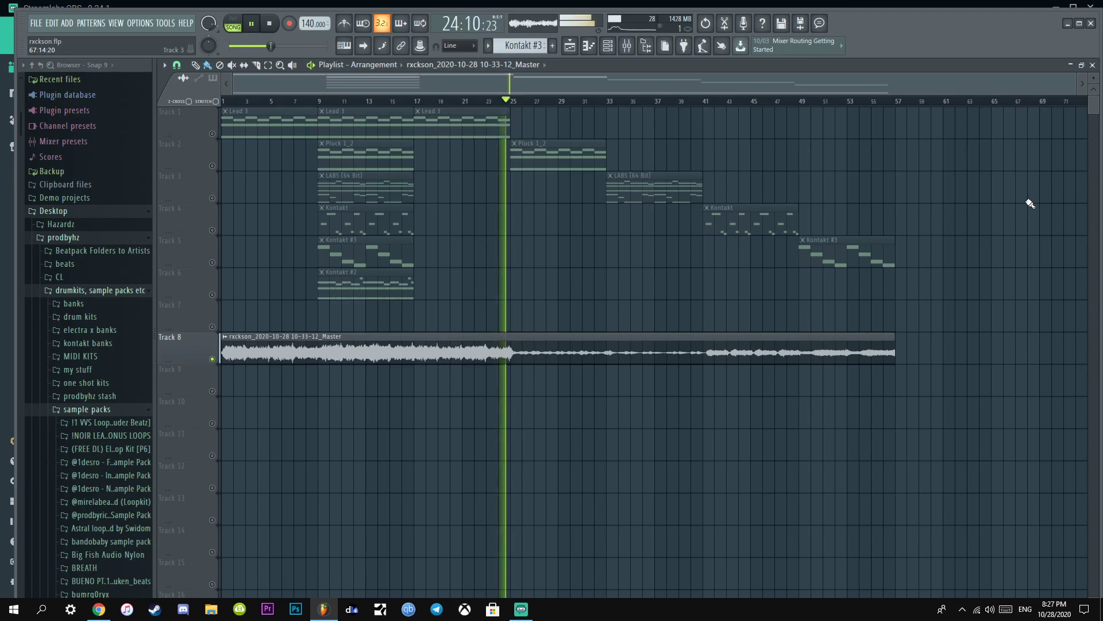
# Stop the song, returning playback to bar 1.
pyautogui.press('space')
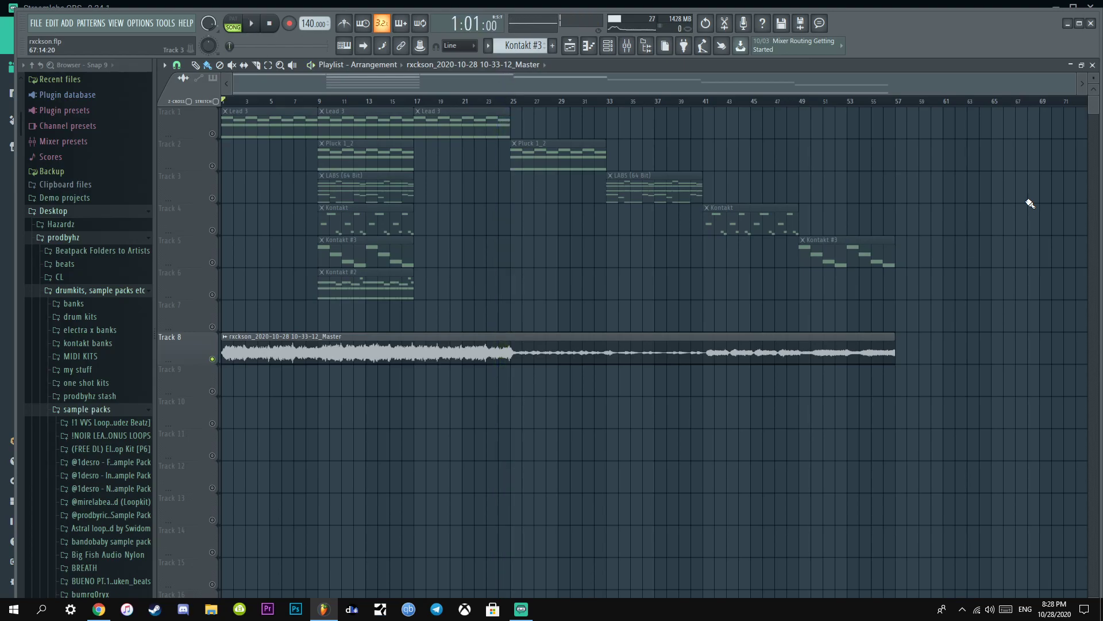